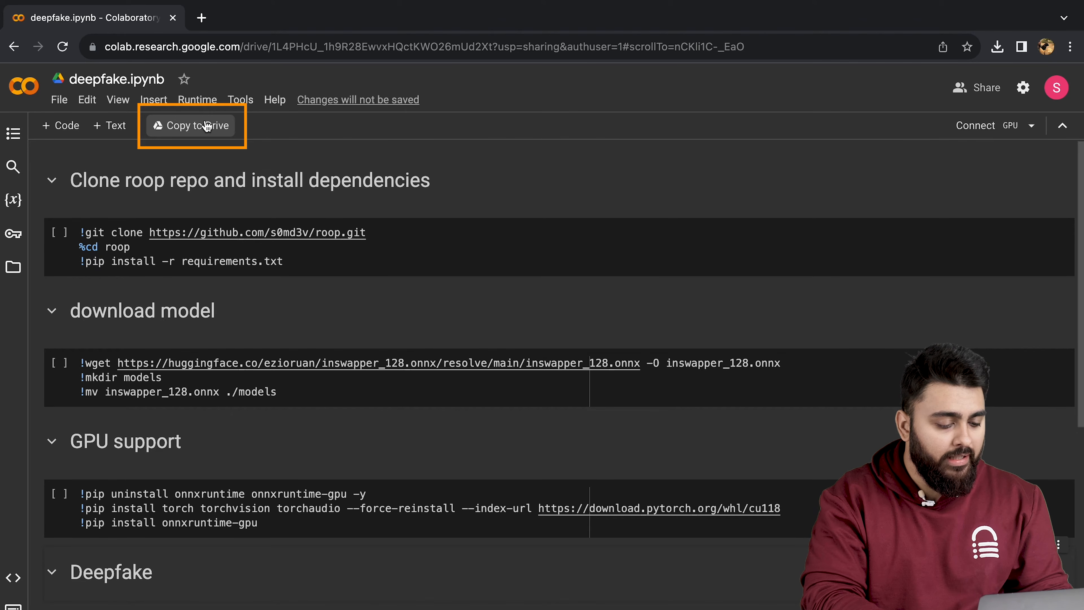
- Save a copy of deepfake.ipynb to Drive and connect the copy to the GPU runtime
left_click(207, 126)
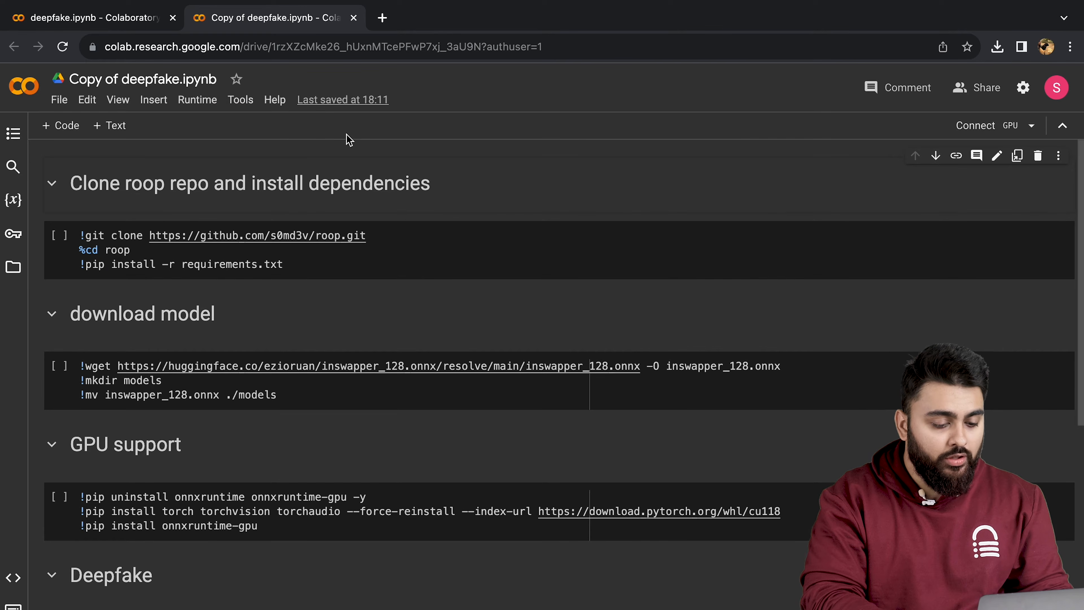
left_click(986, 125)
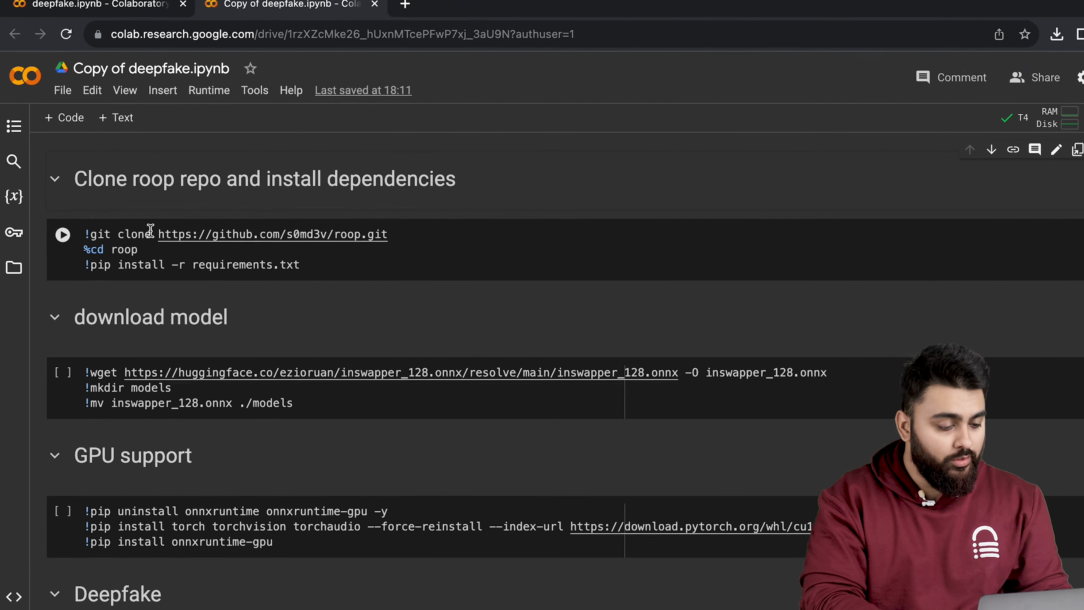
- Run the roop clone and dependencies, model download and GPU support cells in order, and open the runtime options
left_click(63, 234)
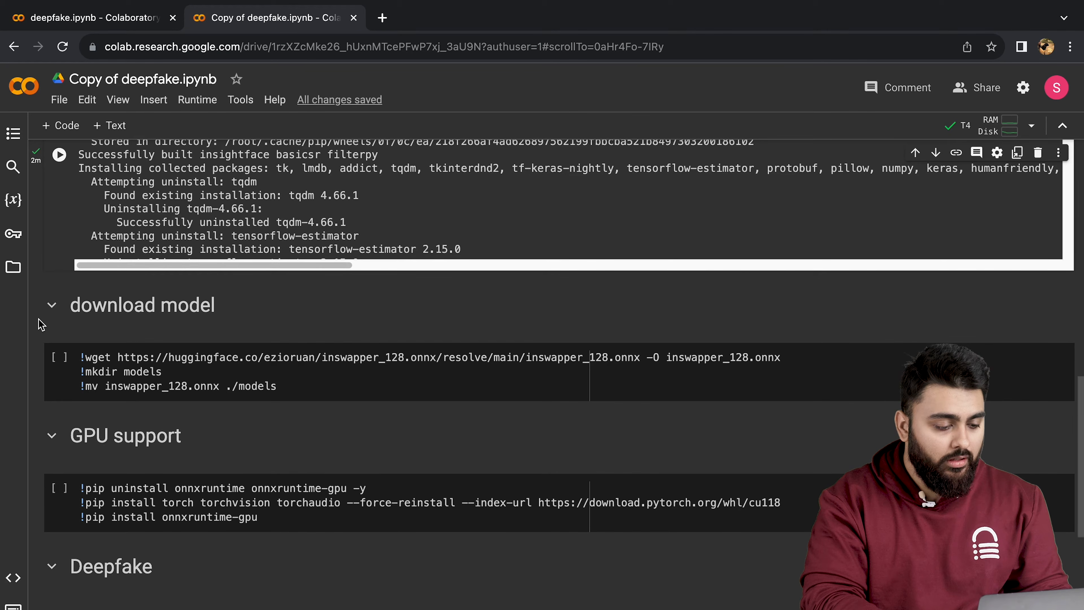
scroll(41, 324, "down", 2)
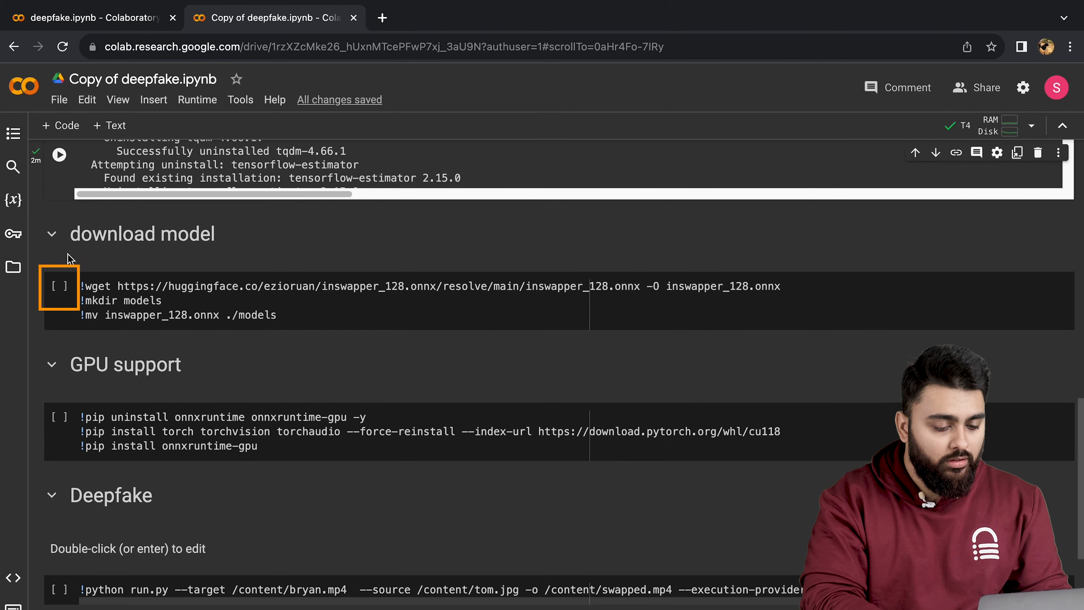
left_click(60, 286)
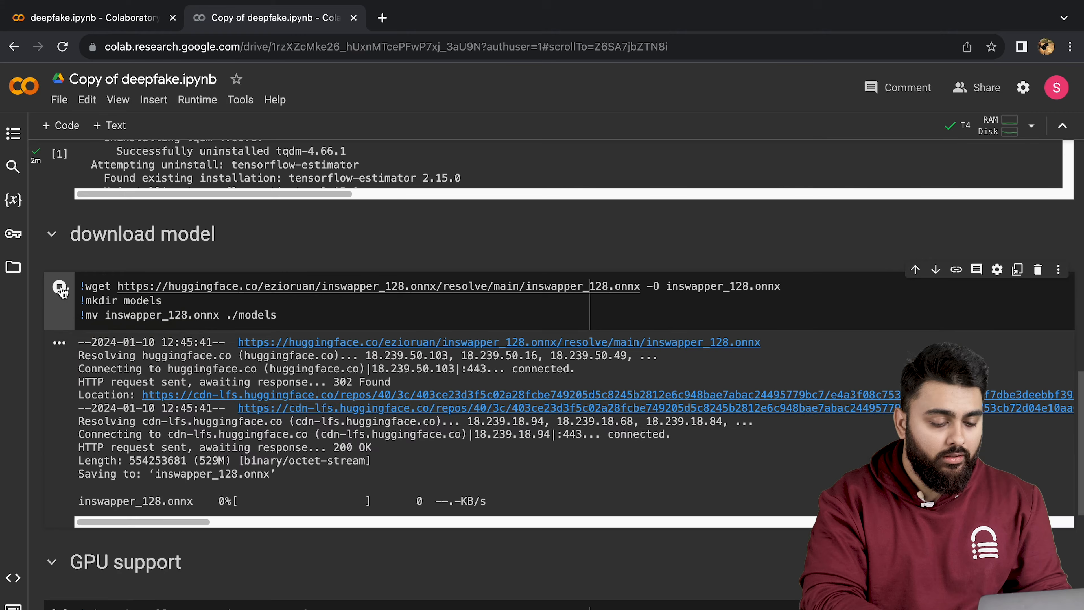
scroll(266, 245, "down", 8)
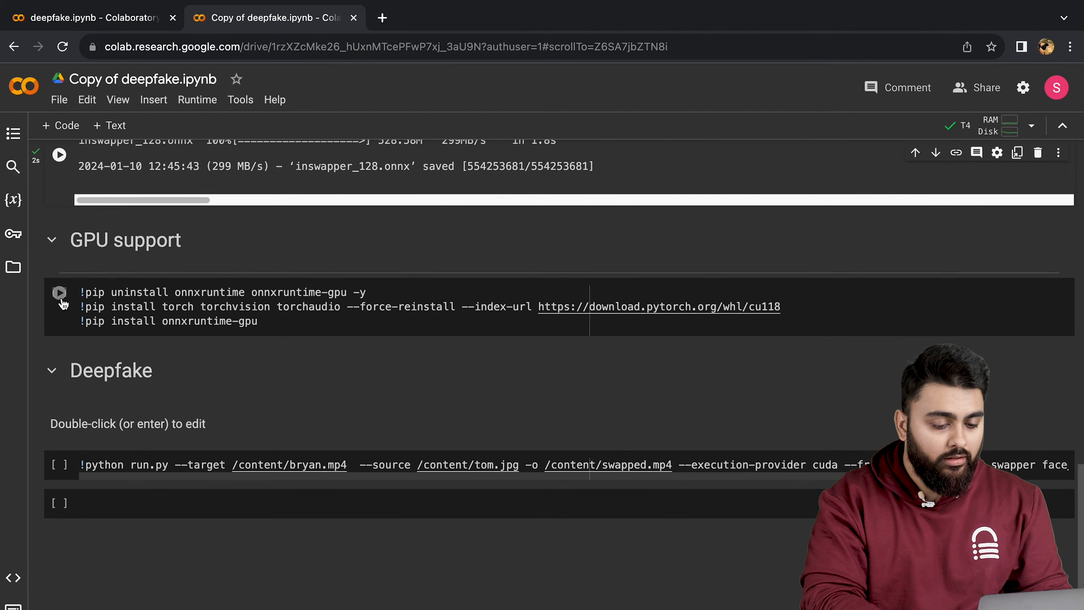
left_click(59, 293)
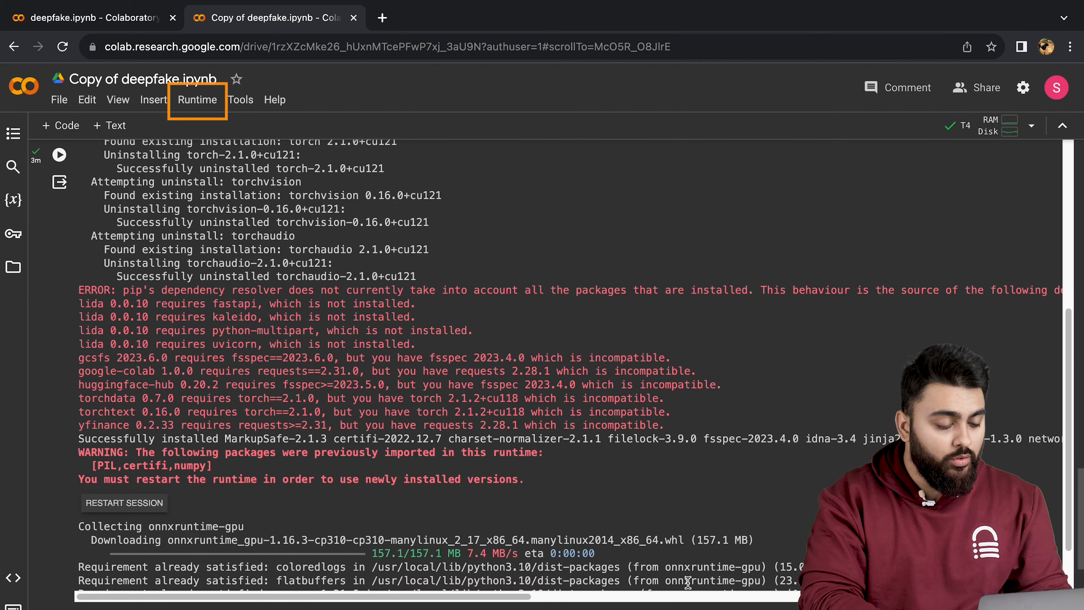
left_click(197, 101)
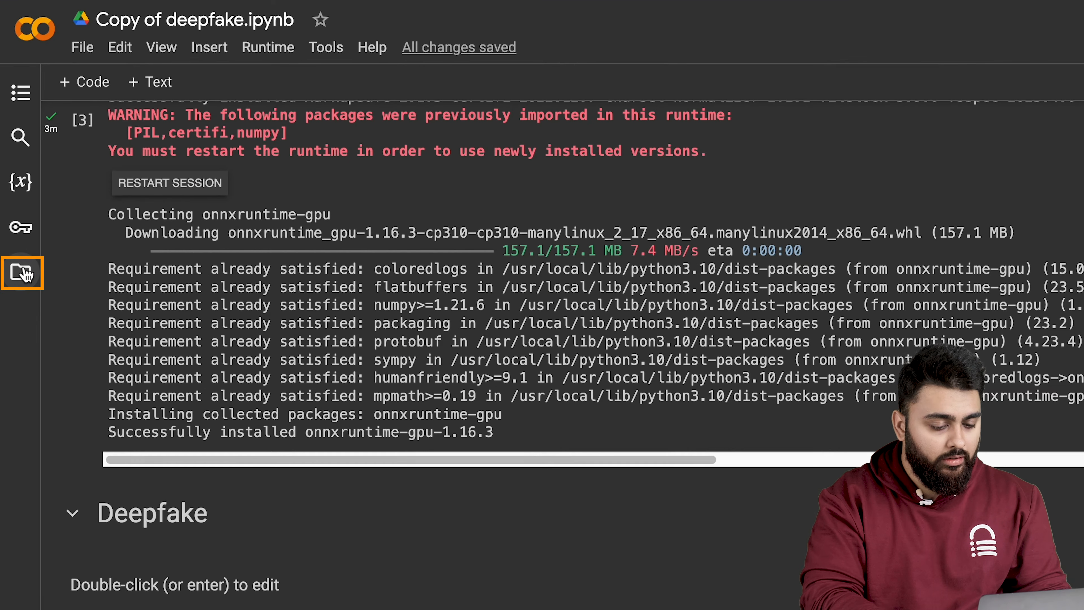
- Remove the "_1" suffix from the MP4 video's file name in Downloads and upload the video to the session storage
left_click(14, 268)
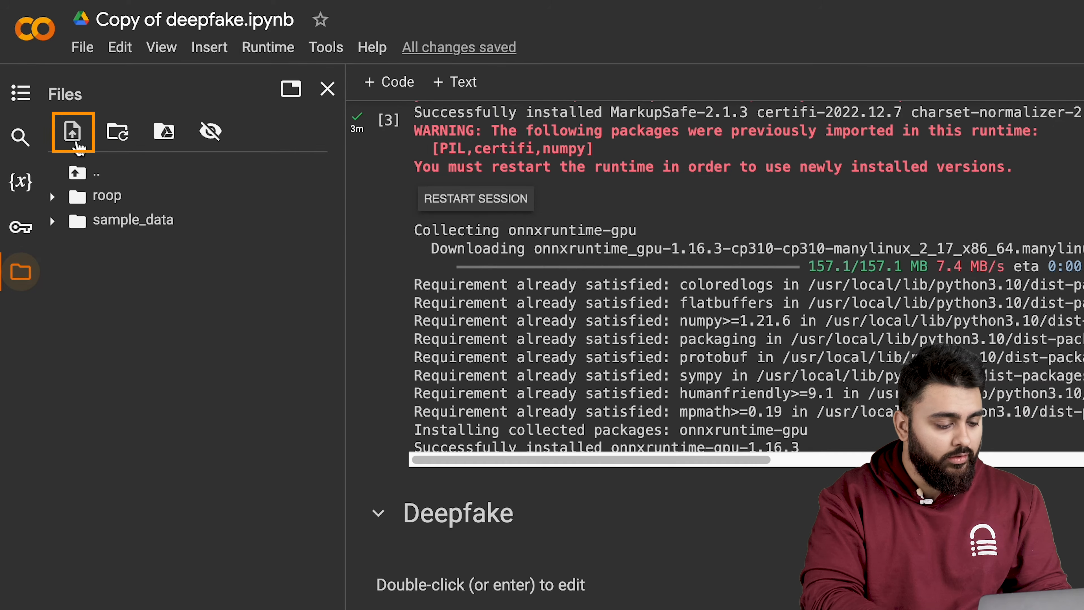
left_click(72, 131)
left_click(563, 422)
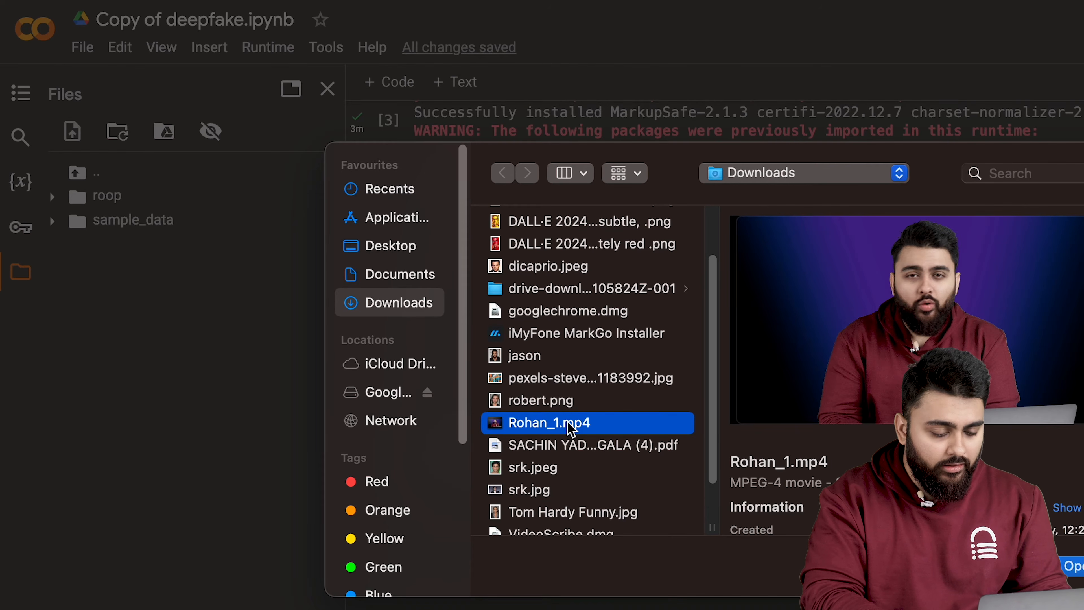
right_click(571, 429)
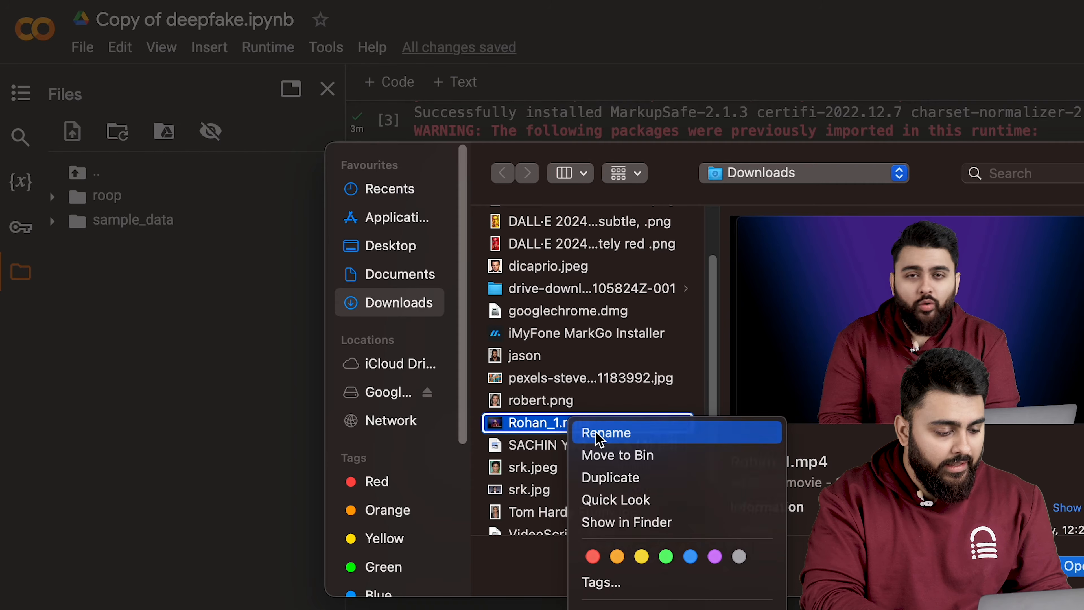
left_click(579, 432)
left_click(558, 423)
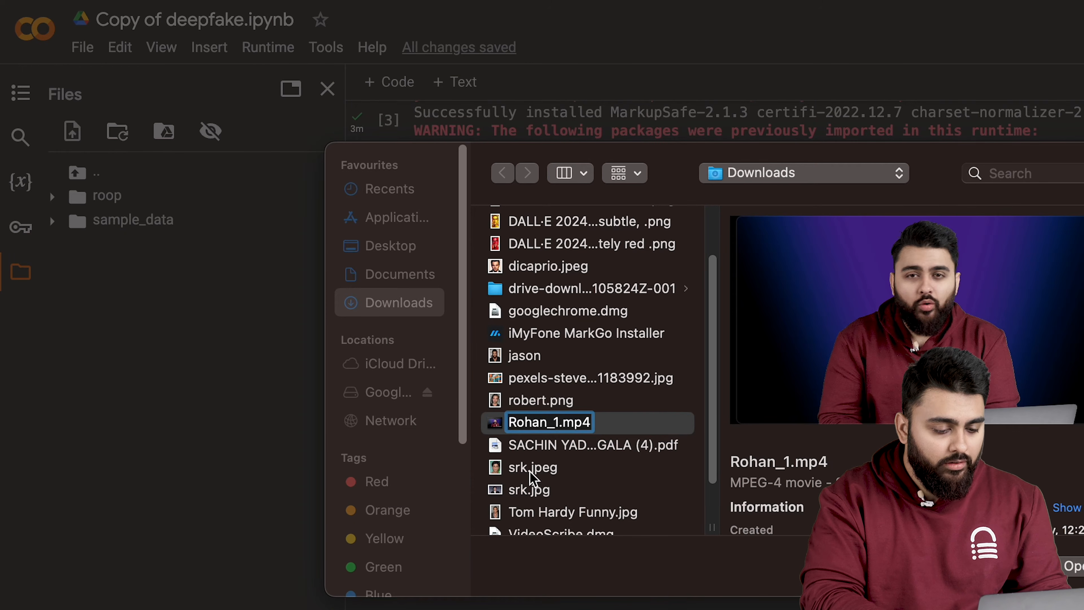
key("BackSpace")
key("BackSpace")
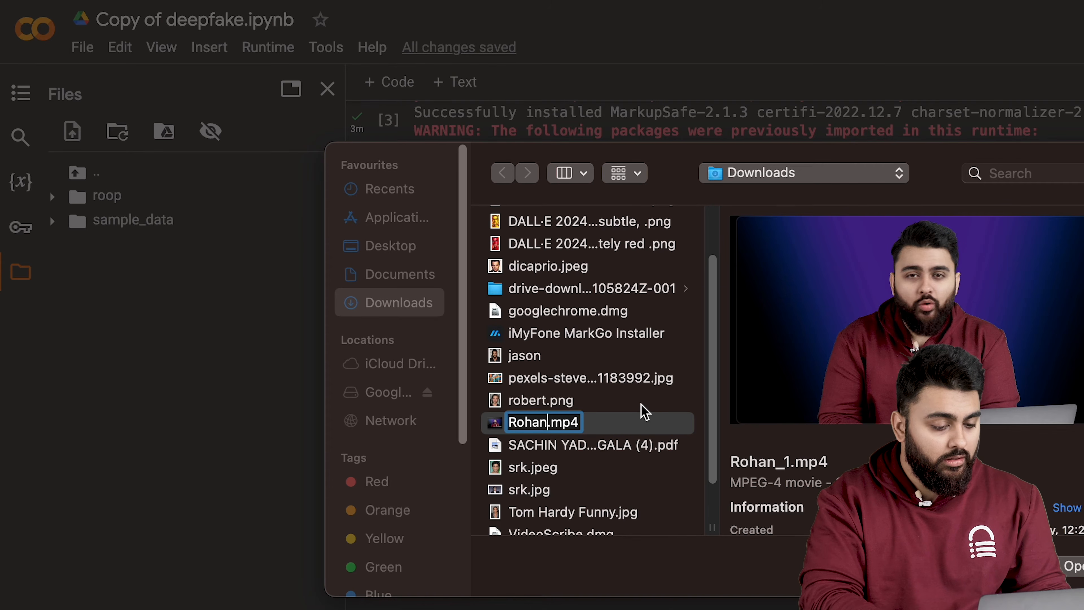
key("Return")
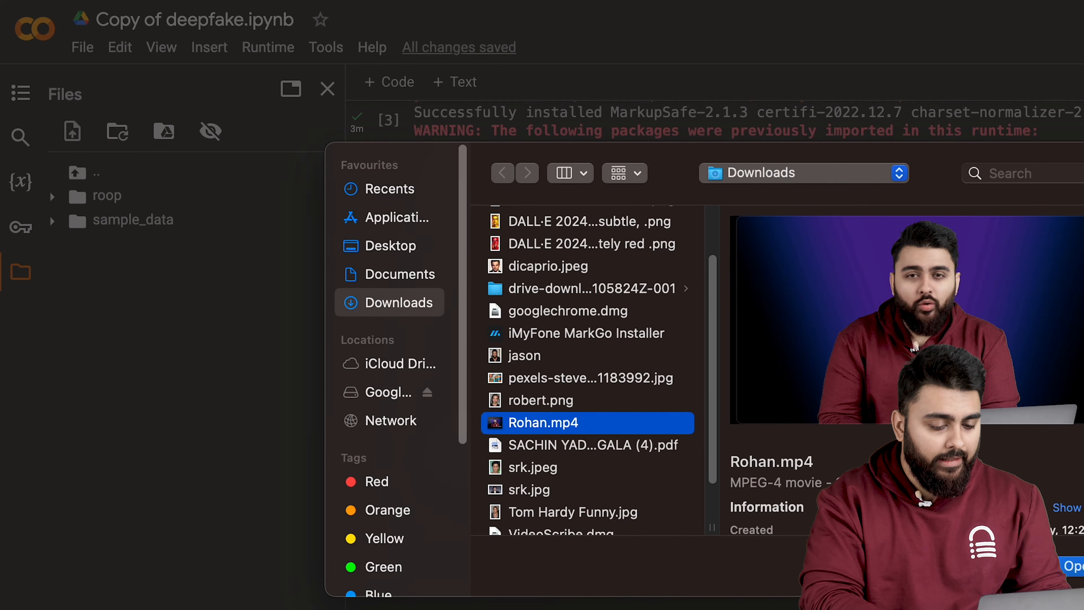
left_click(1062, 570)
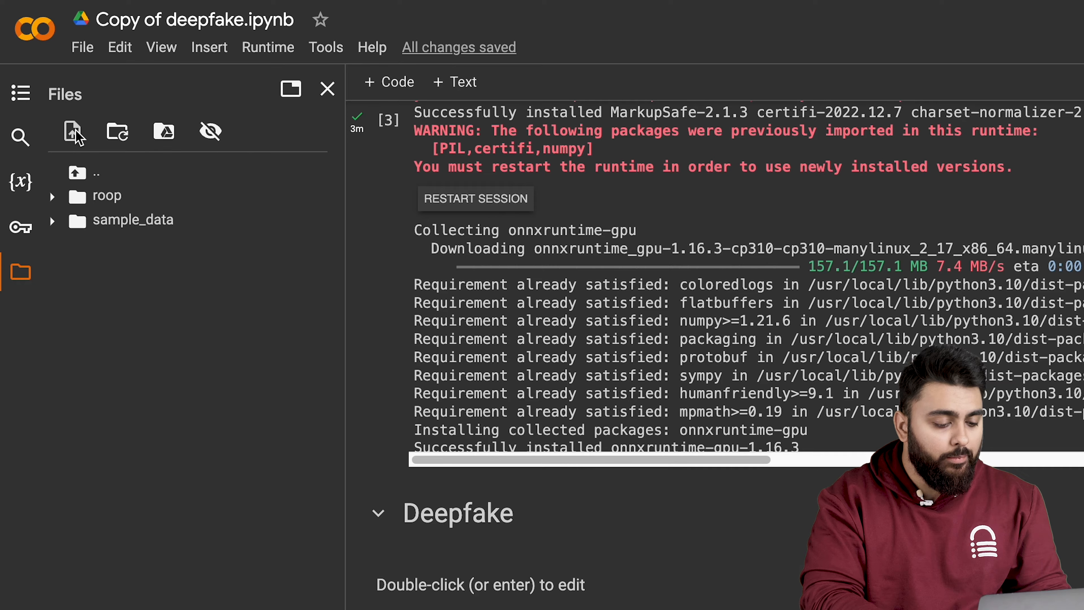
- Upload the face image srk.jpg from Downloads to the session storage
left_click(76, 133)
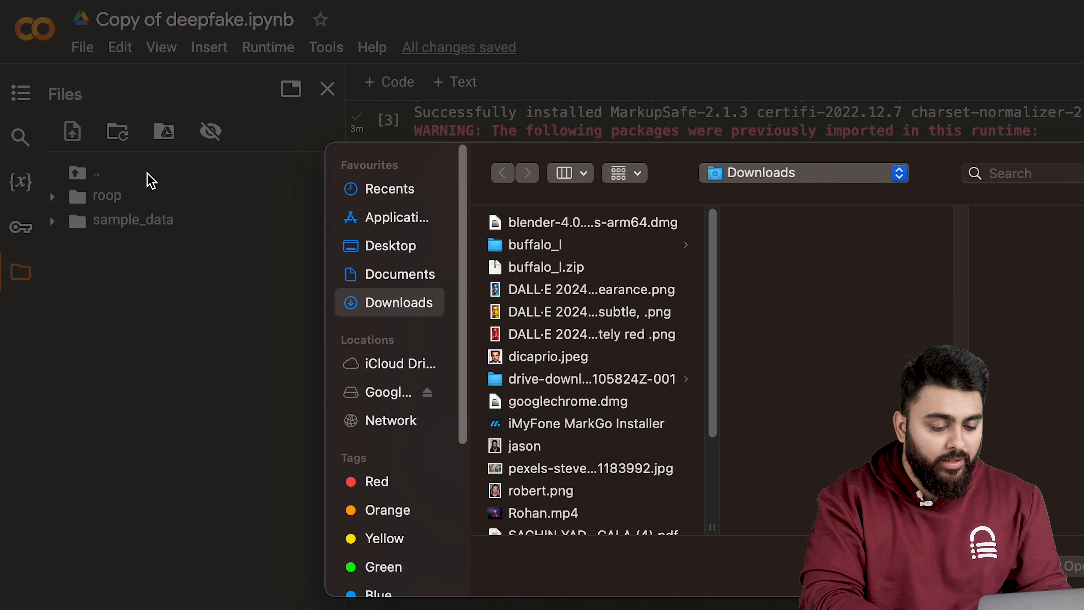
scroll(619, 413, "down", 4)
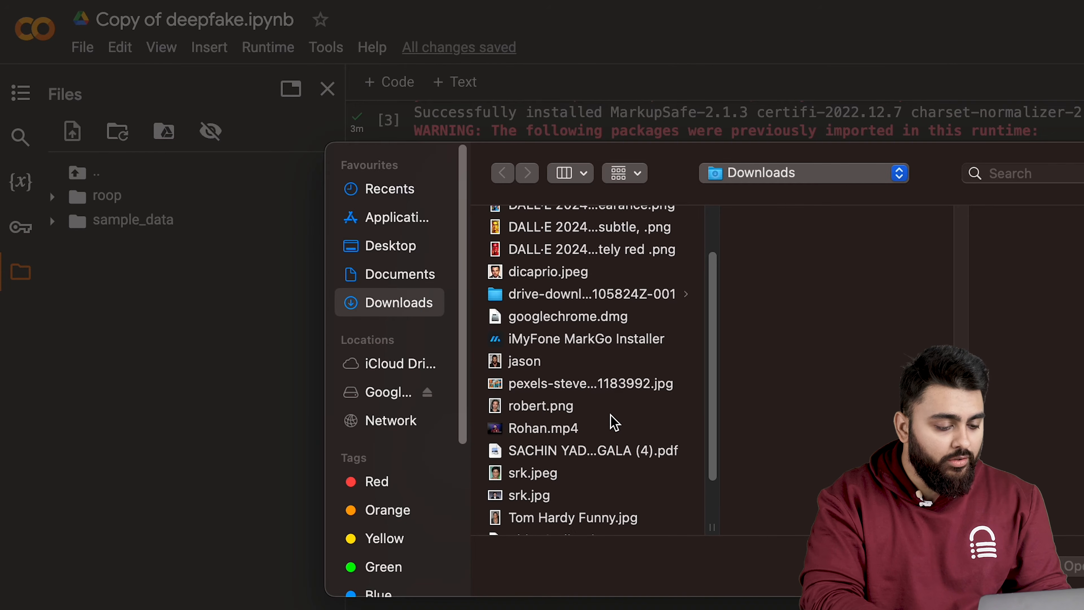
scroll(600, 438, "down", 2)
left_click(582, 461)
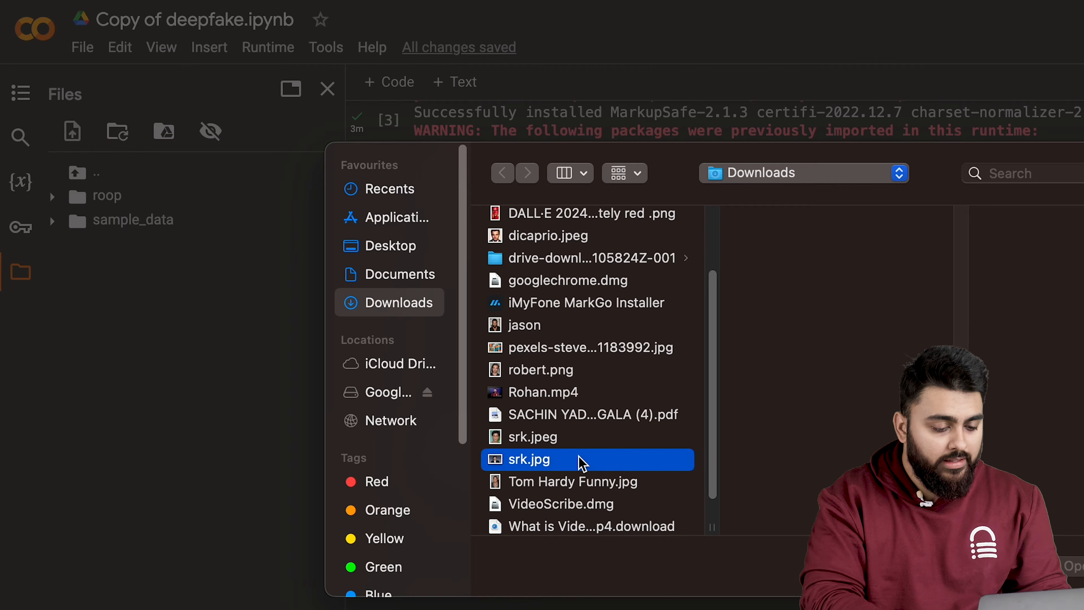
left_click(1078, 566)
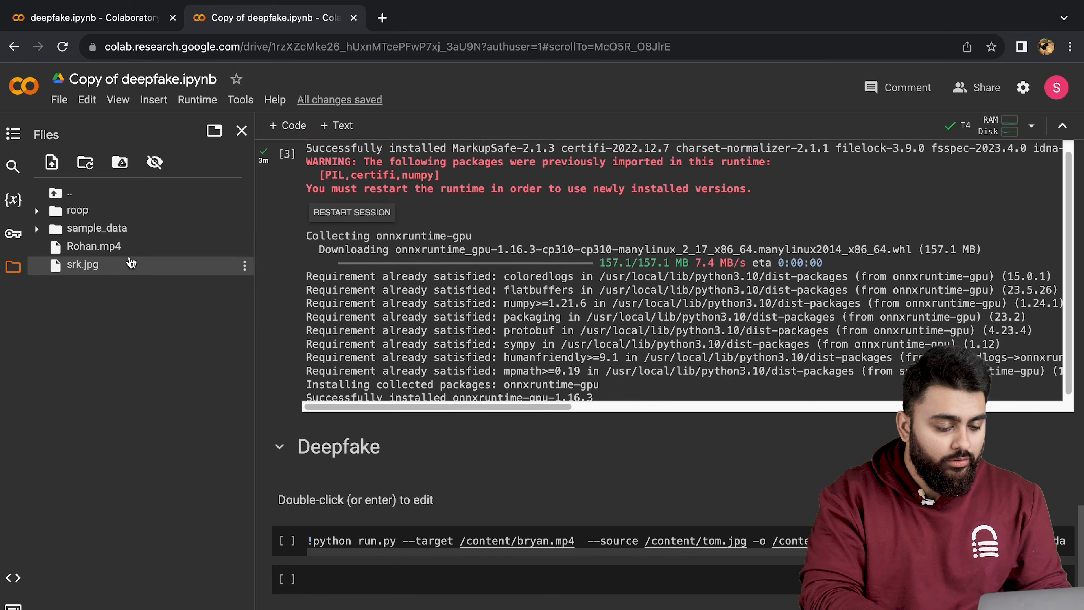
- Replace the --target path in the Deepfake cell's run.py command with the copied path of the uploaded MP4 video
left_click(244, 249)
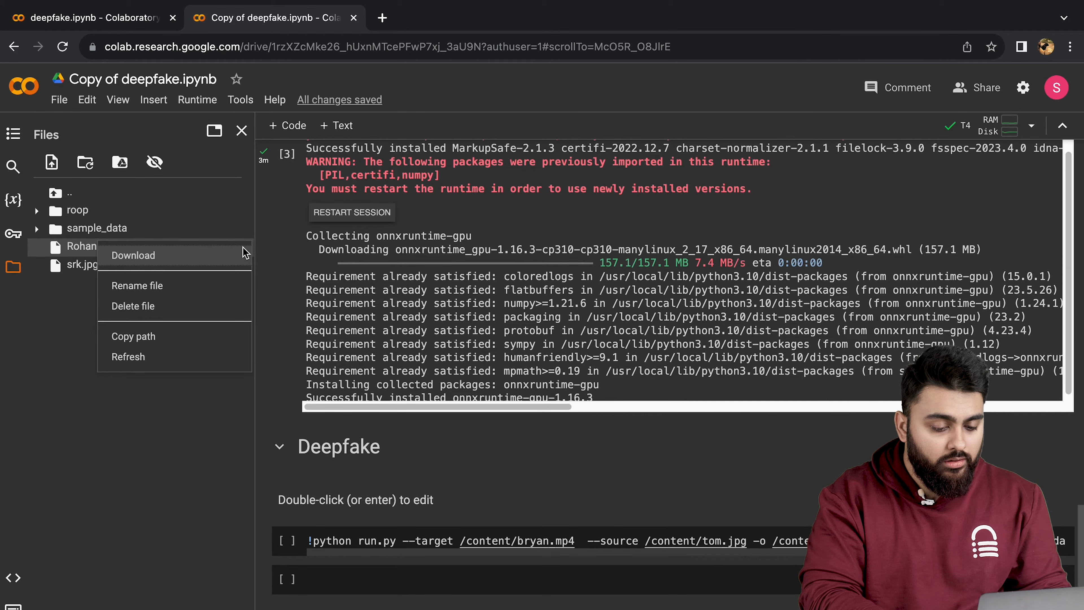
left_click(169, 338)
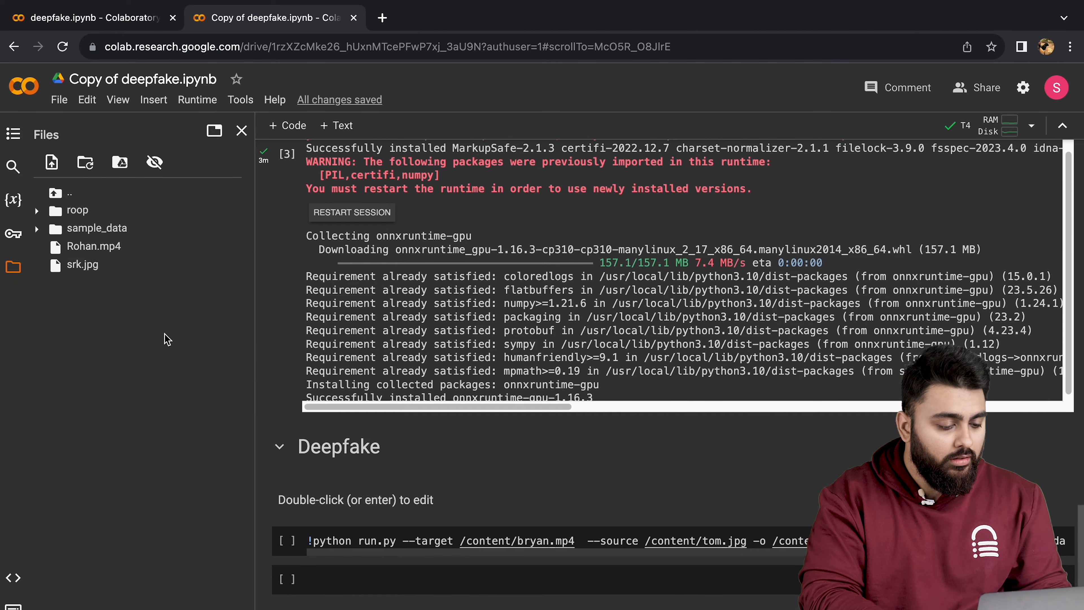
left_click_drag(576, 543, 469, 546)
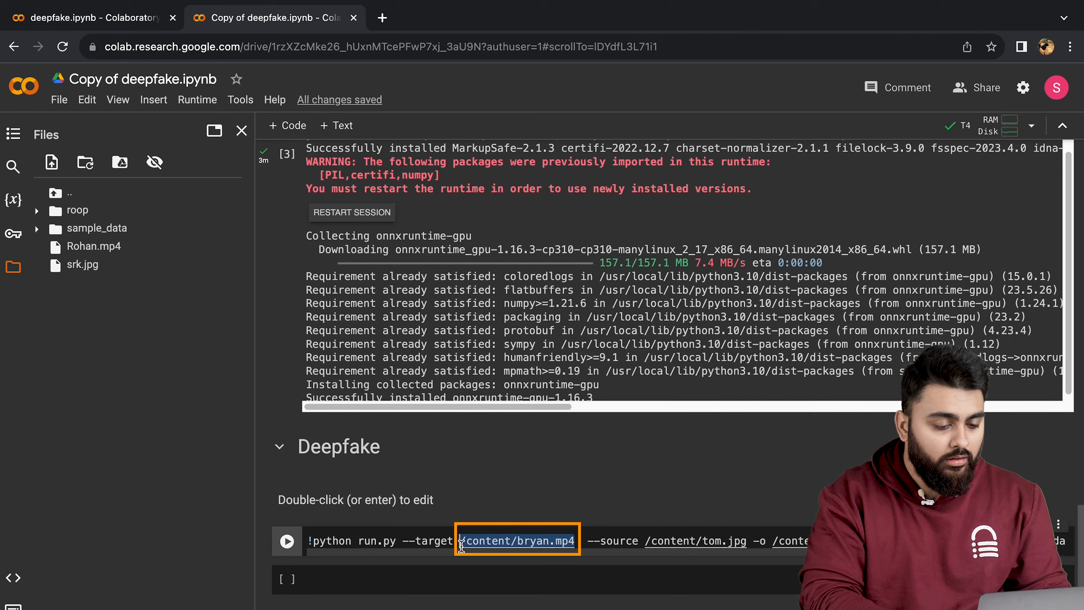
key("ctrl+v")
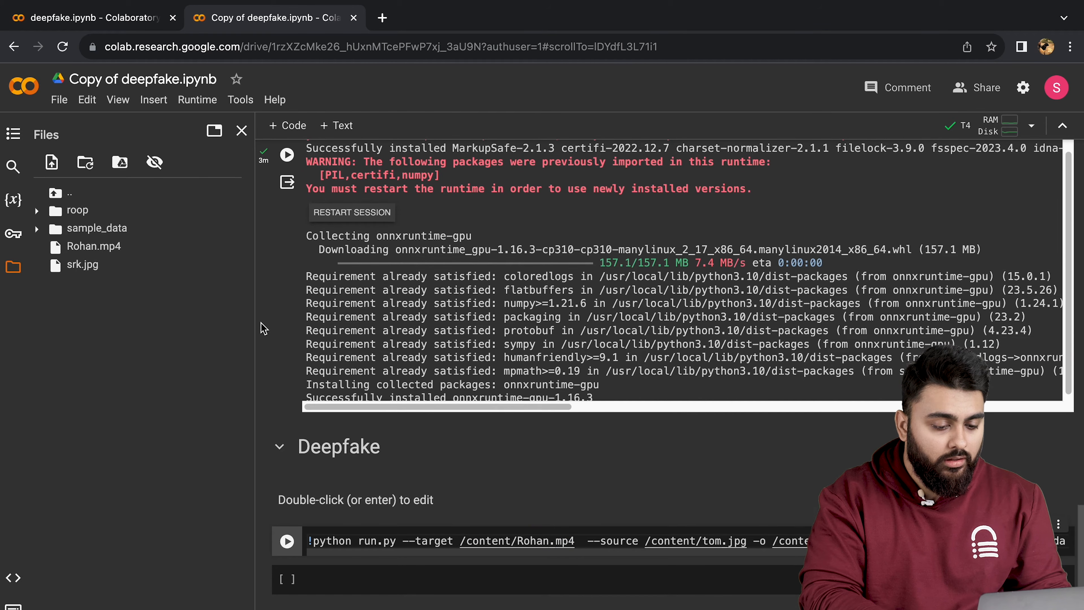
- Replace the --source path in the run.py command with the copied image path /content/srk.jpg
left_click(244, 267)
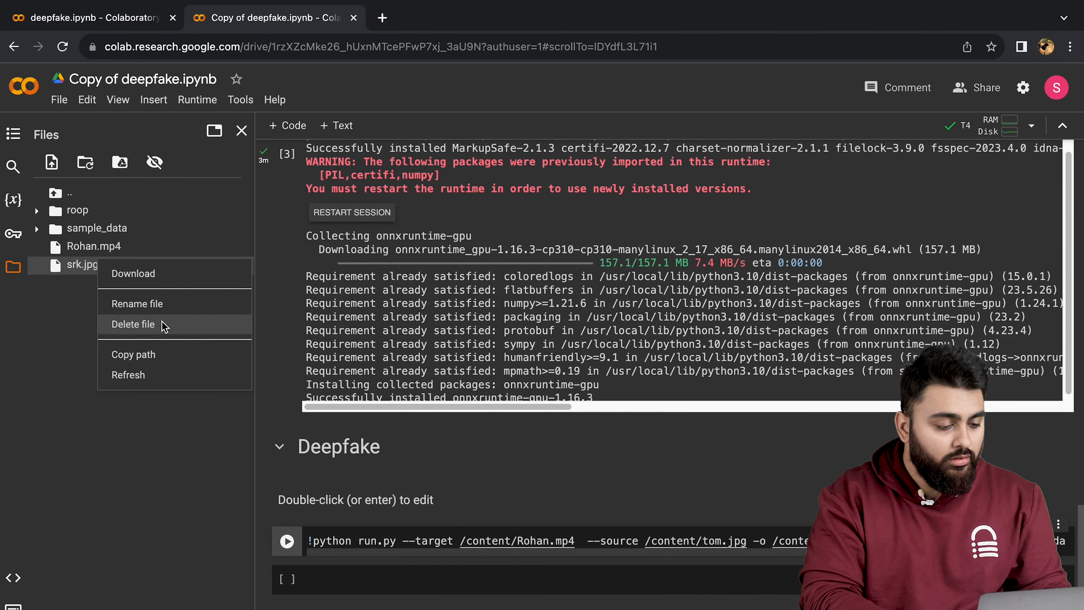
left_click(147, 354)
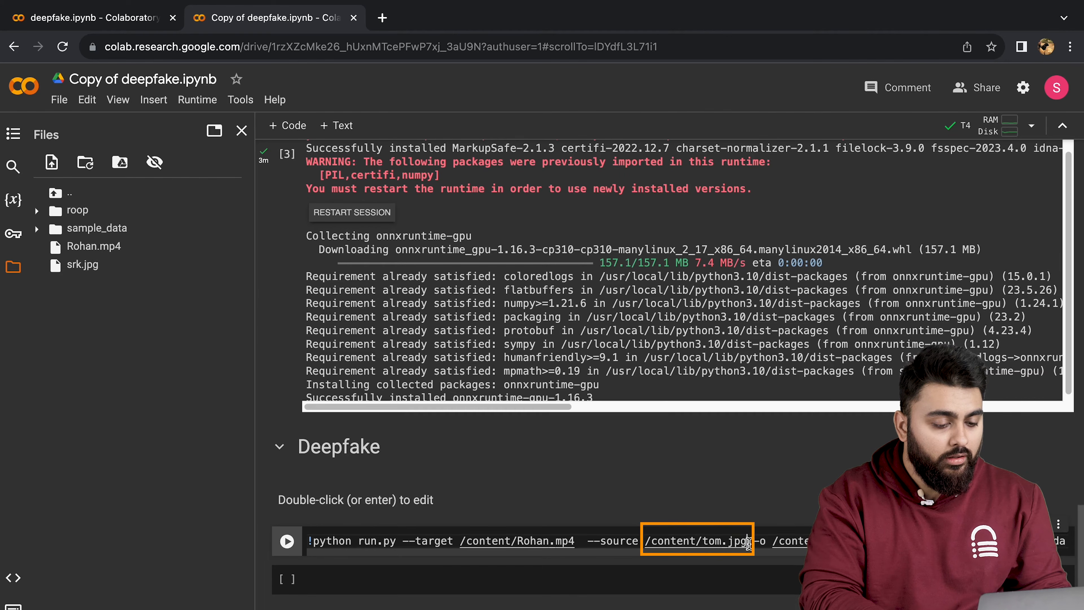
left_click_drag(747, 541, 649, 552)
key("super+v")
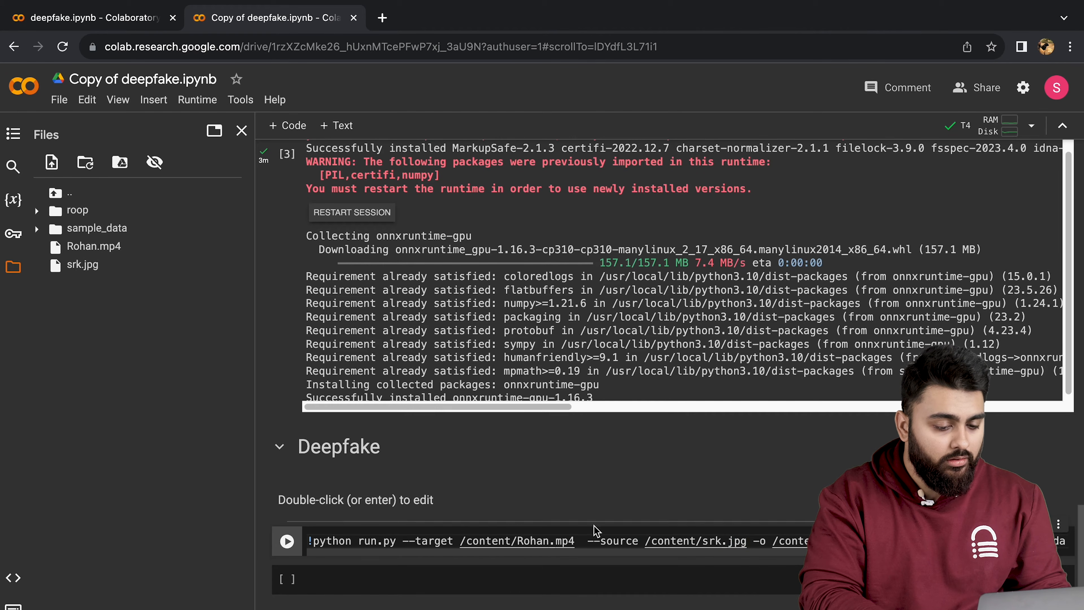
- Run the Deepfake cell with the updated target and source paths, and open the runtime options
left_click(287, 542)
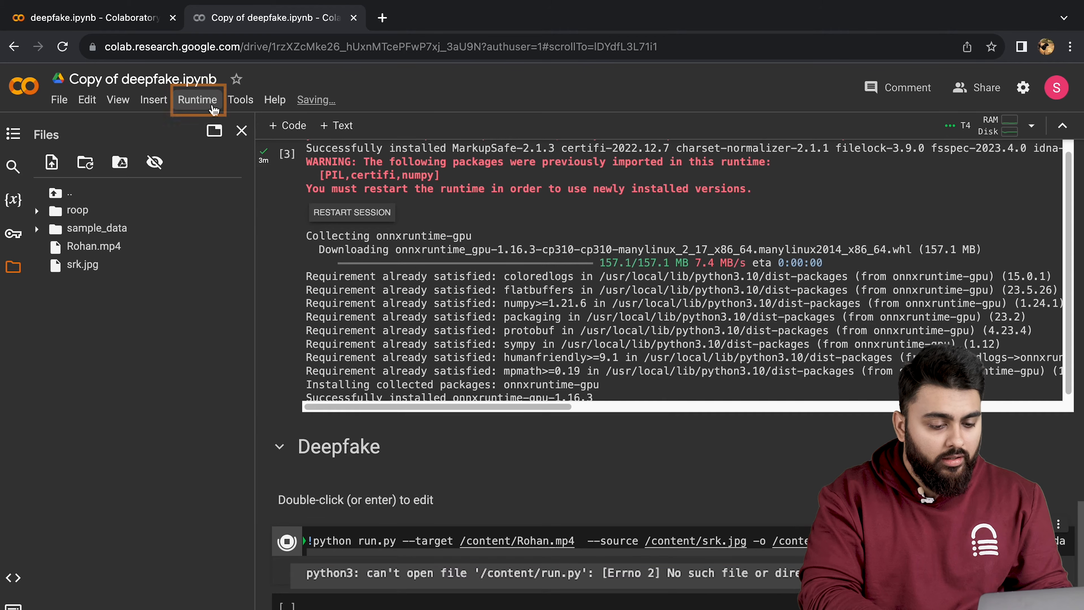
left_click(197, 99)
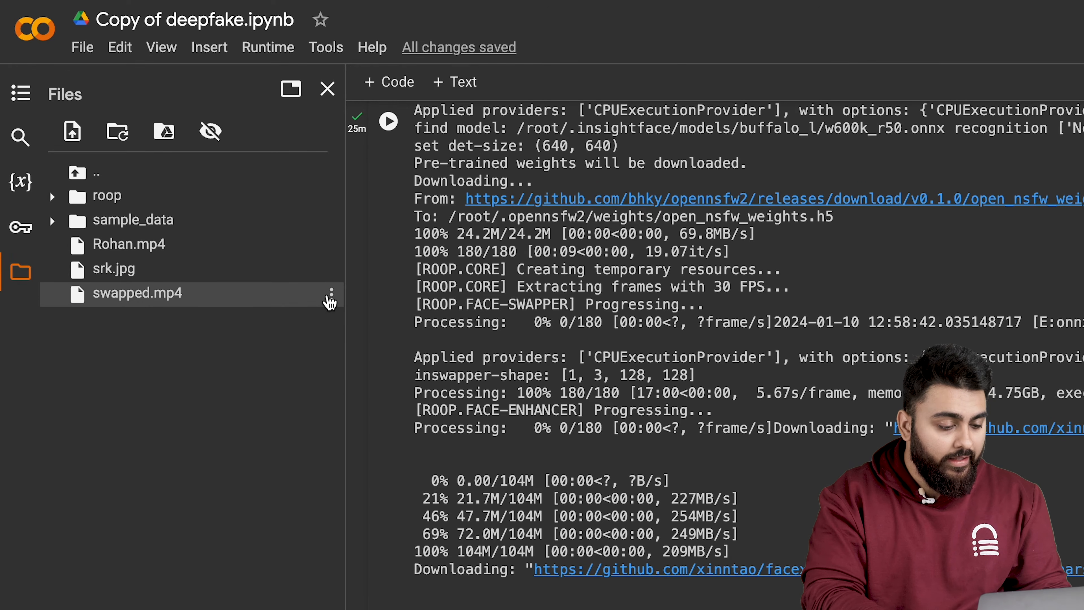
- Download swapped.mp4 from the session storage and play the downloaded video in a preview
left_click(331, 295)
left_click(231, 309)
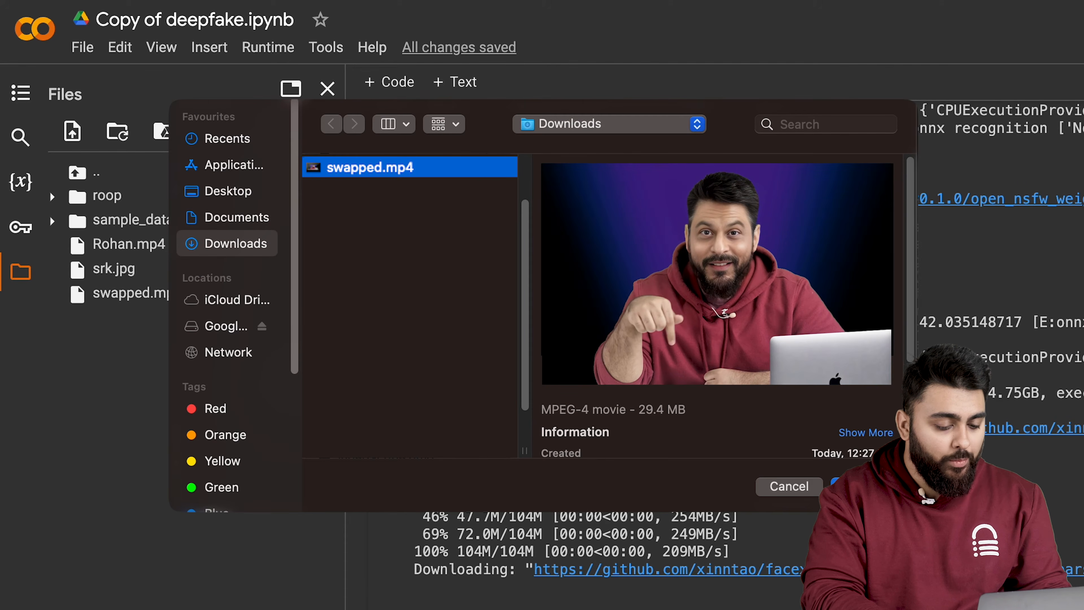
key("space")
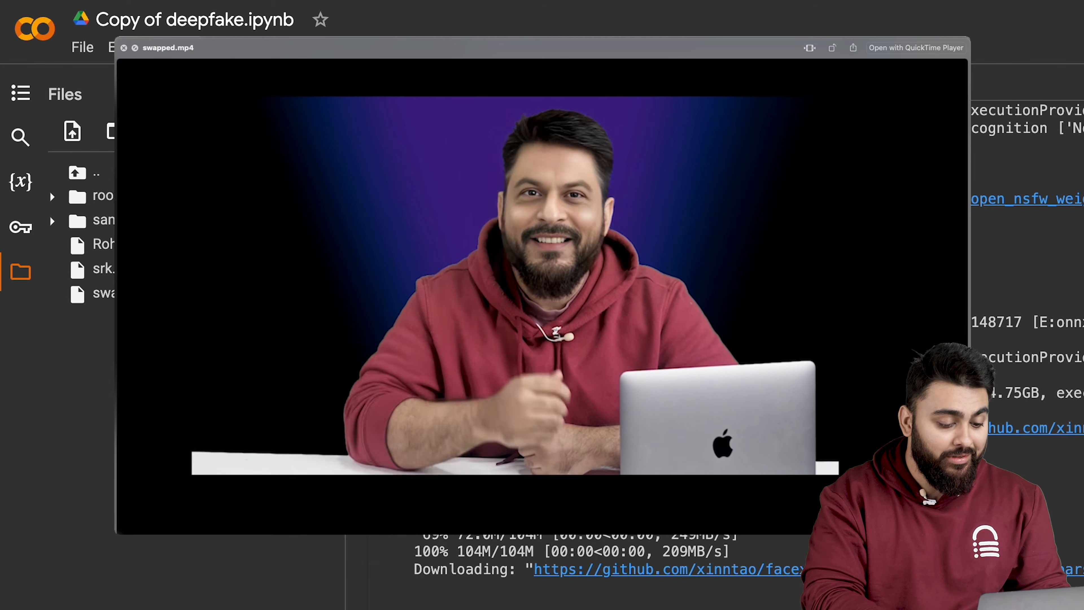
mouse_move(157, 531)
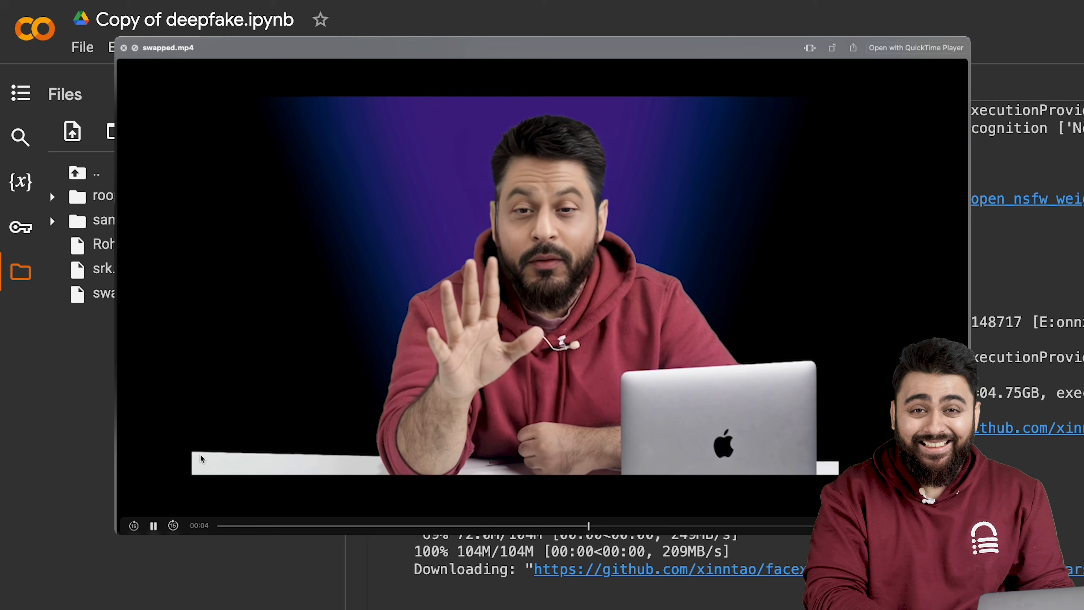
left_click(154, 526)
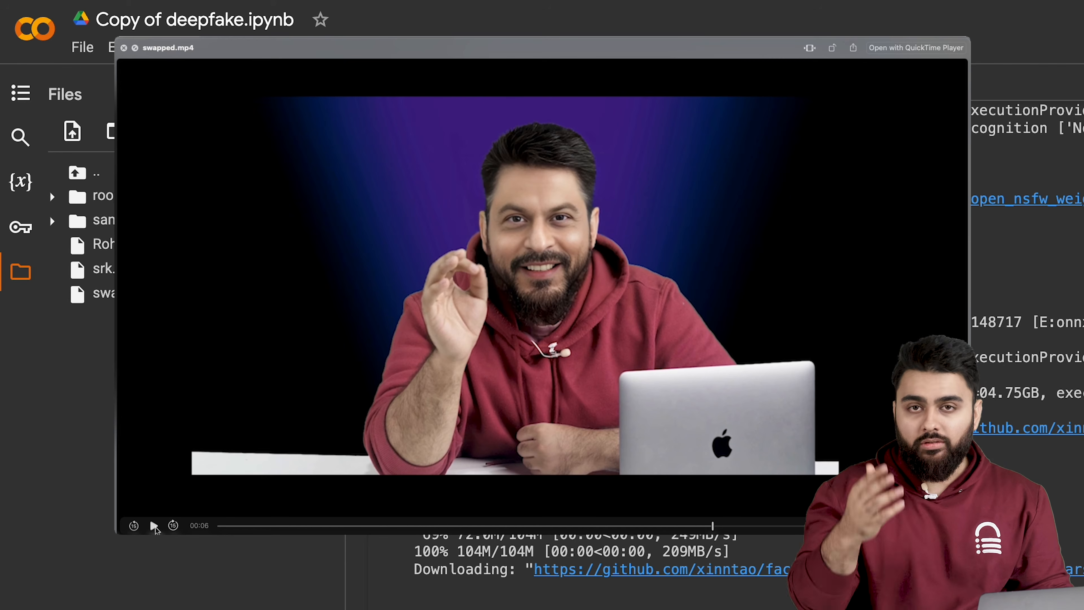
left_click(153, 526)
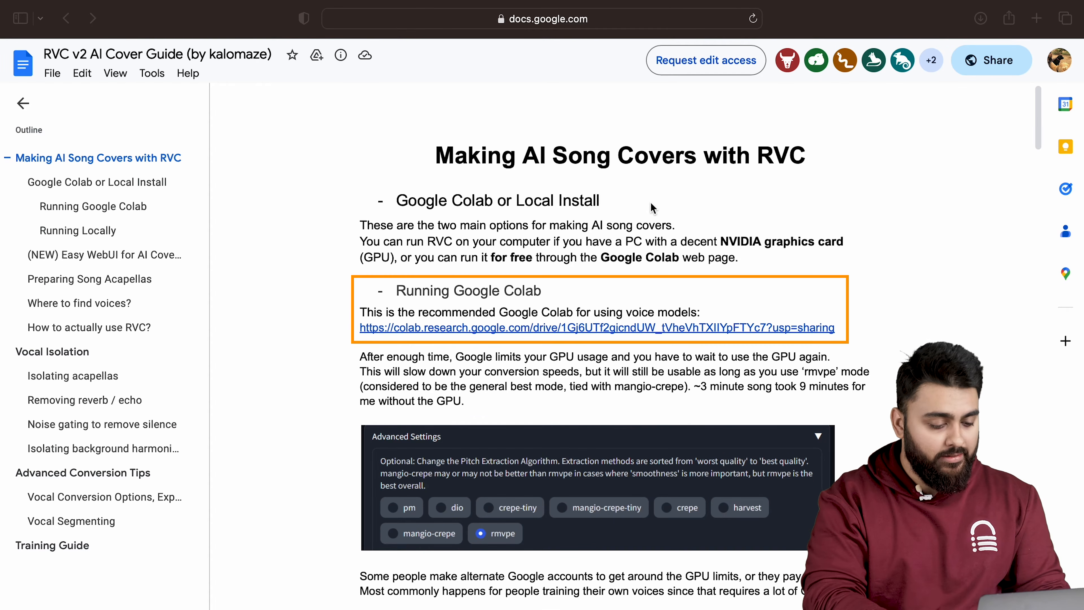
- Open the recommended notebook linked under "Running Google Colab" in the RVC v2 AI Cover Guide
left_click(542, 330)
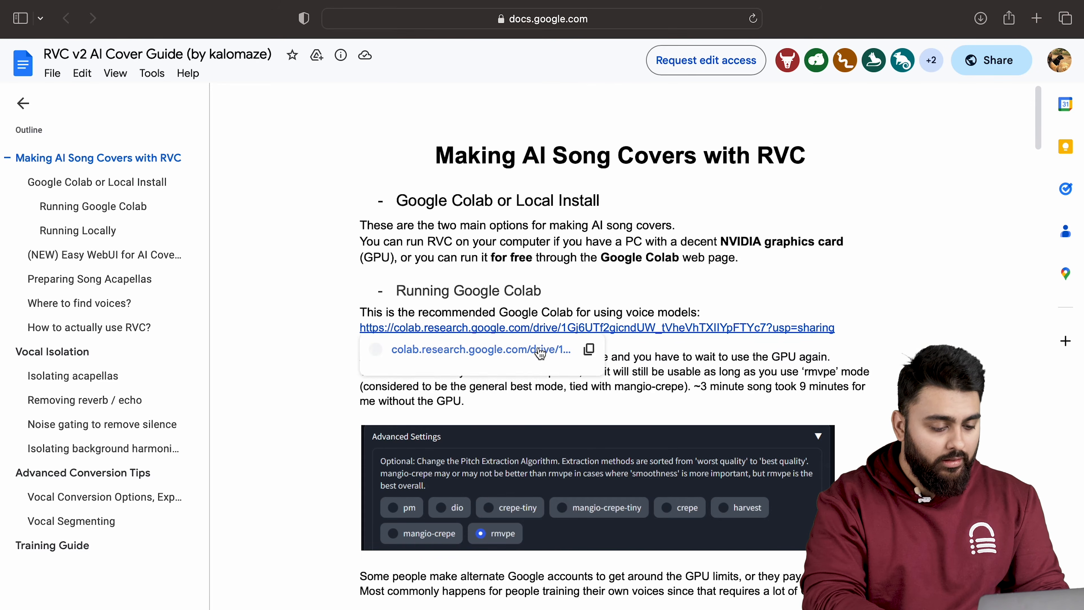
left_click(540, 353)
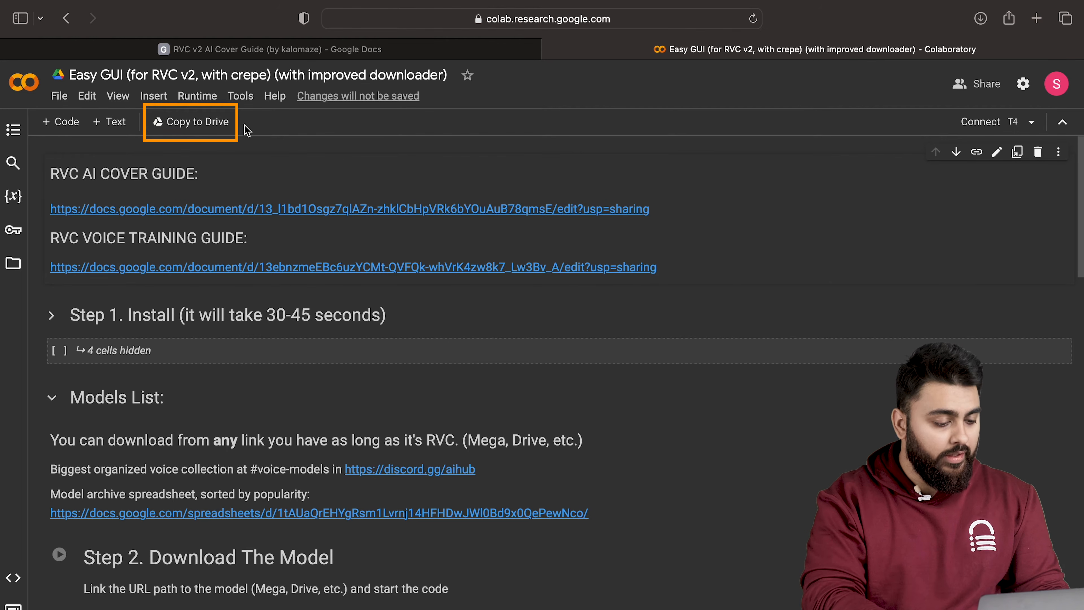
- Copy the Easy GUI notebook to Drive and run its Step 1 Install cells on a connected T4 runtime, continuing past the compute warning
left_click(222, 127)
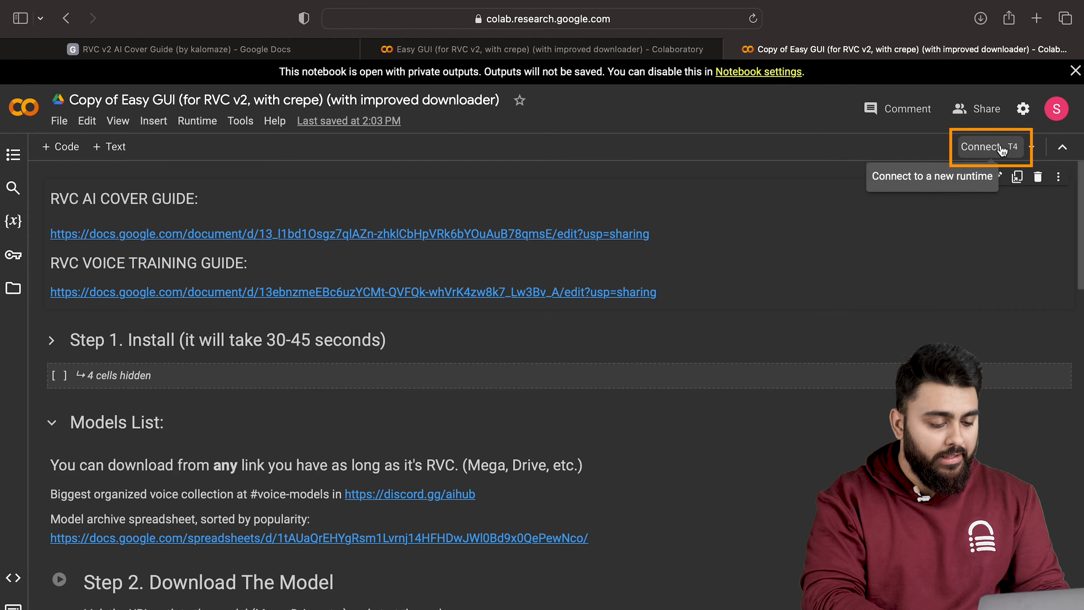
left_click(995, 148)
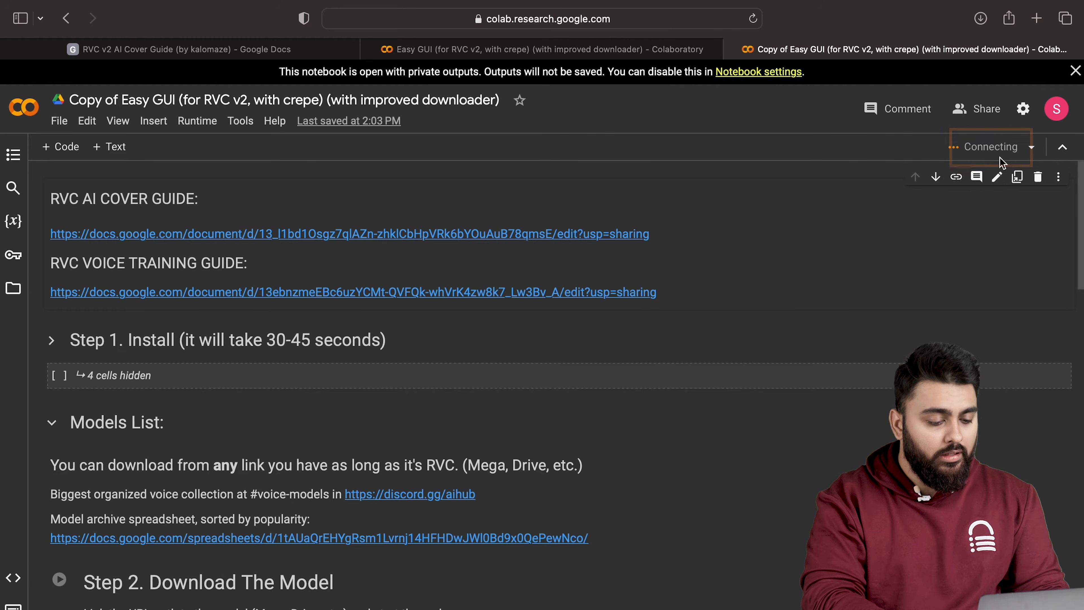
left_click(66, 375)
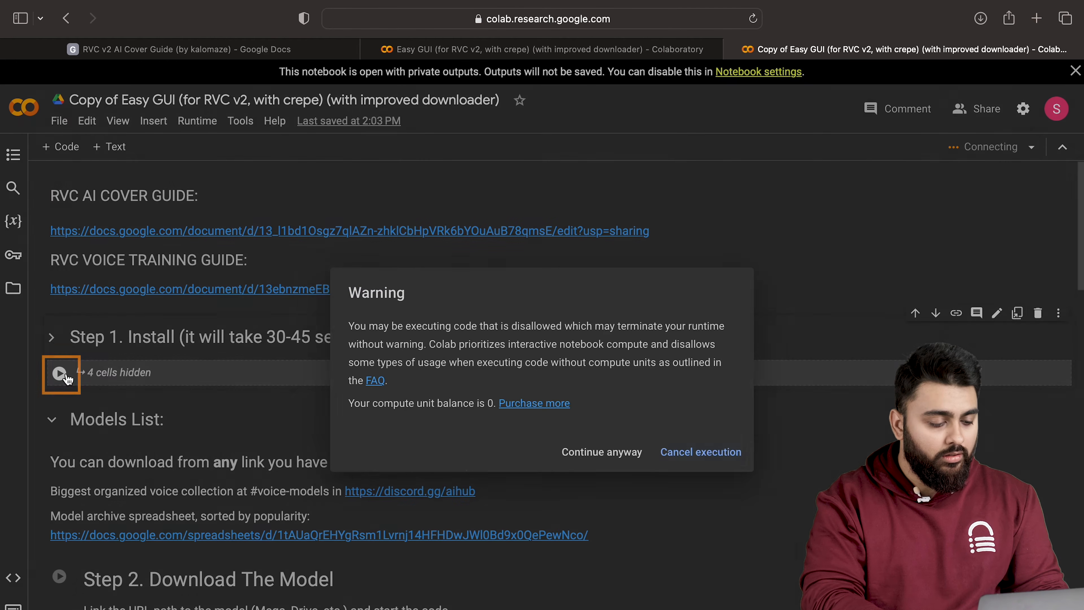
left_click(602, 452)
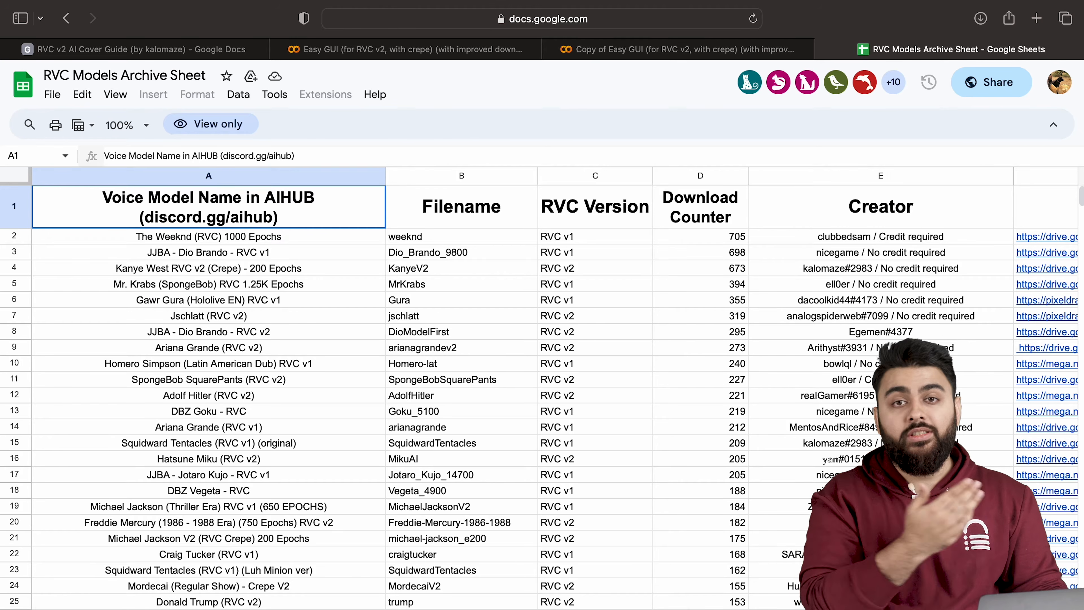
- Search the RVC Models Archive Sheet for "srk" and copy the srkmodel.zip link
scroll(337, 515, "down", 20)
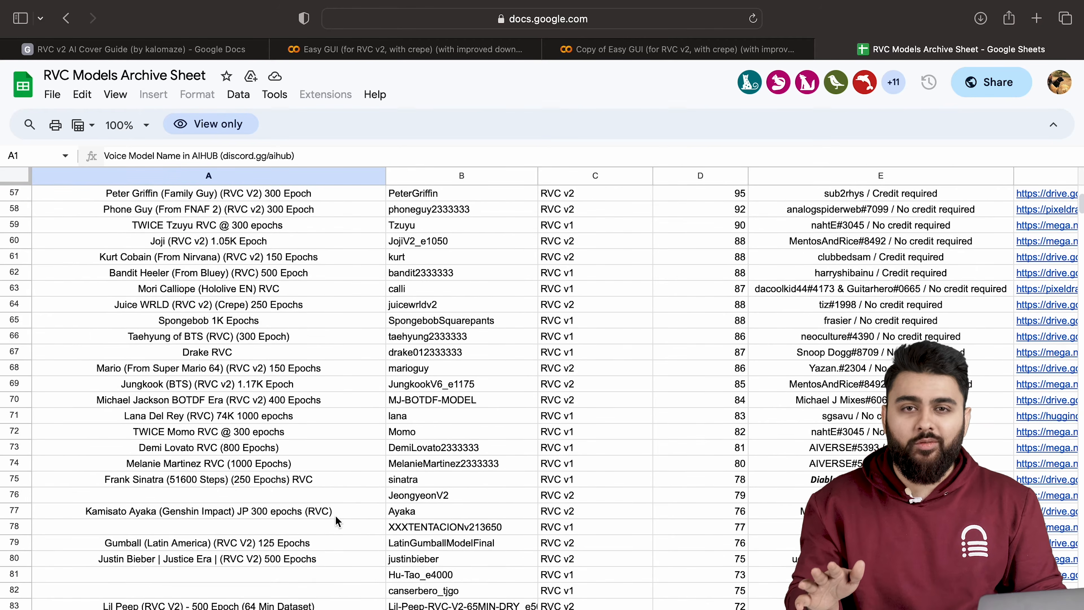
scroll(336, 516, "down", 7)
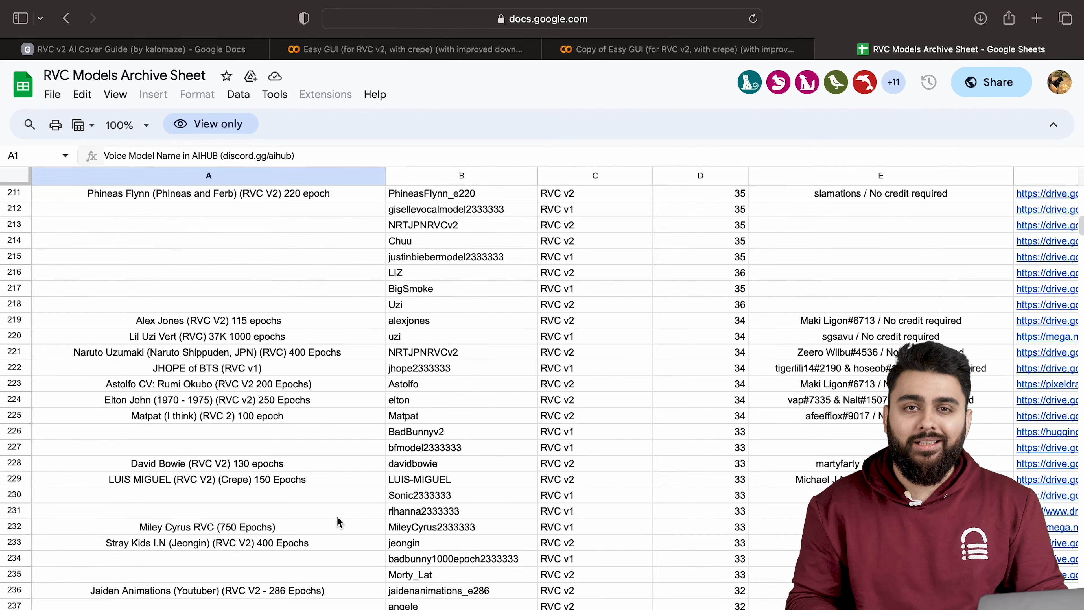
scroll(336, 516, "up", 20)
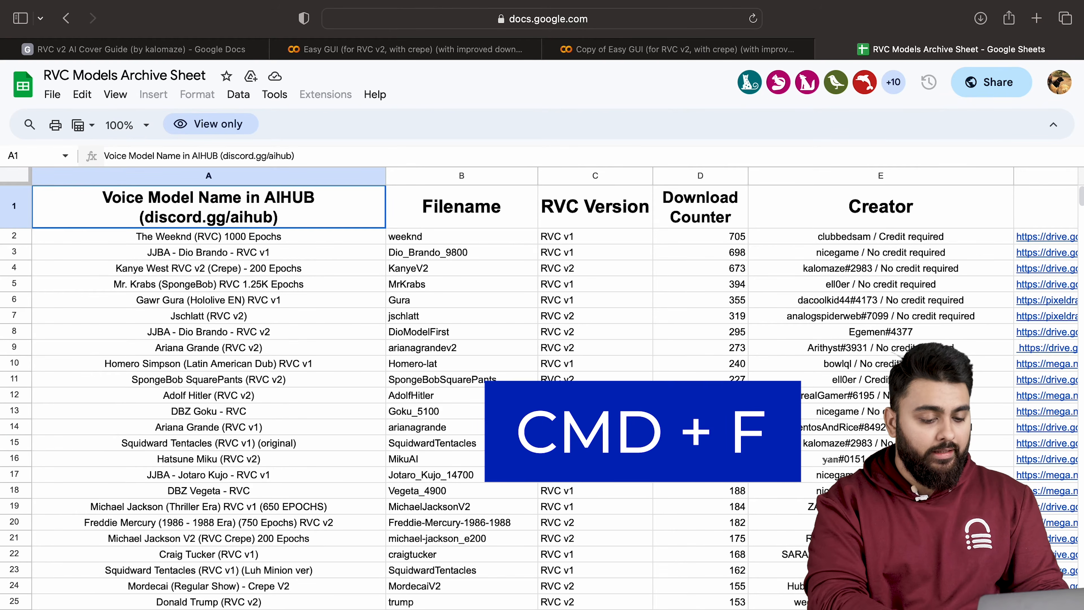
key("super+f")
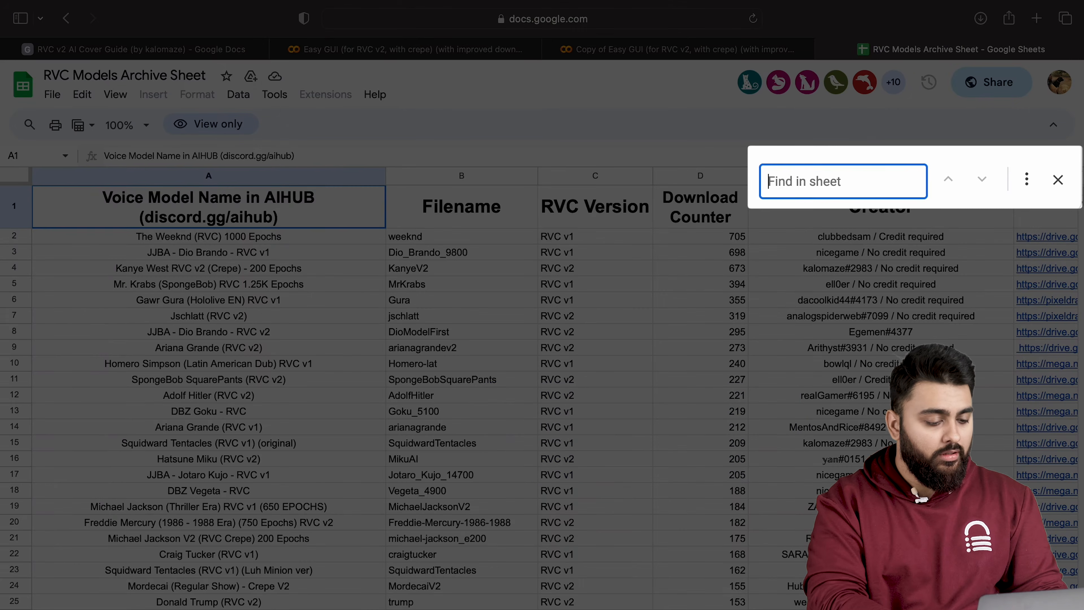
type("srk")
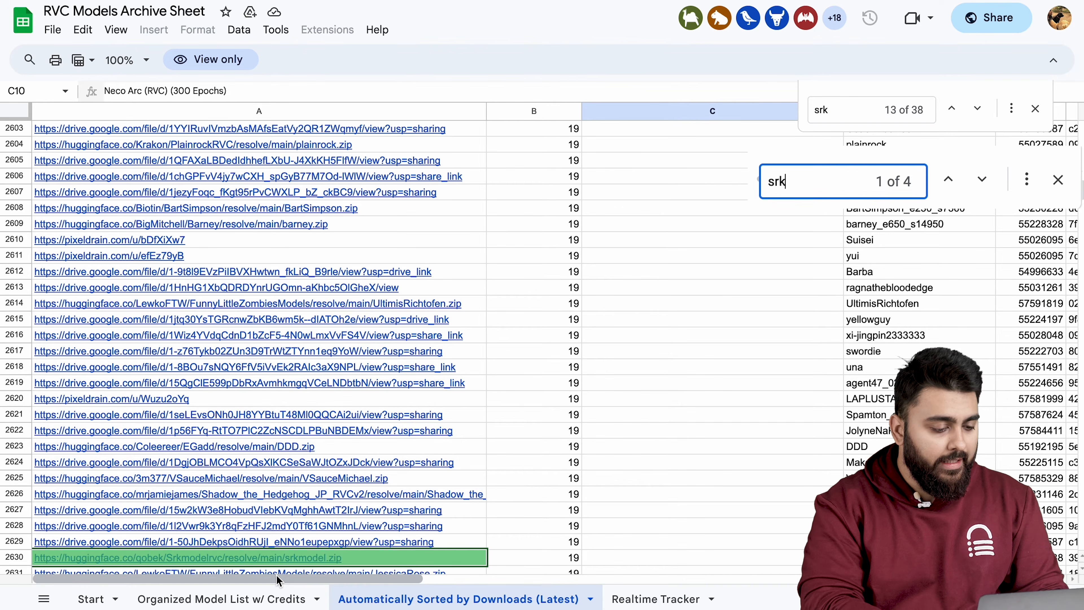
right_click(278, 562)
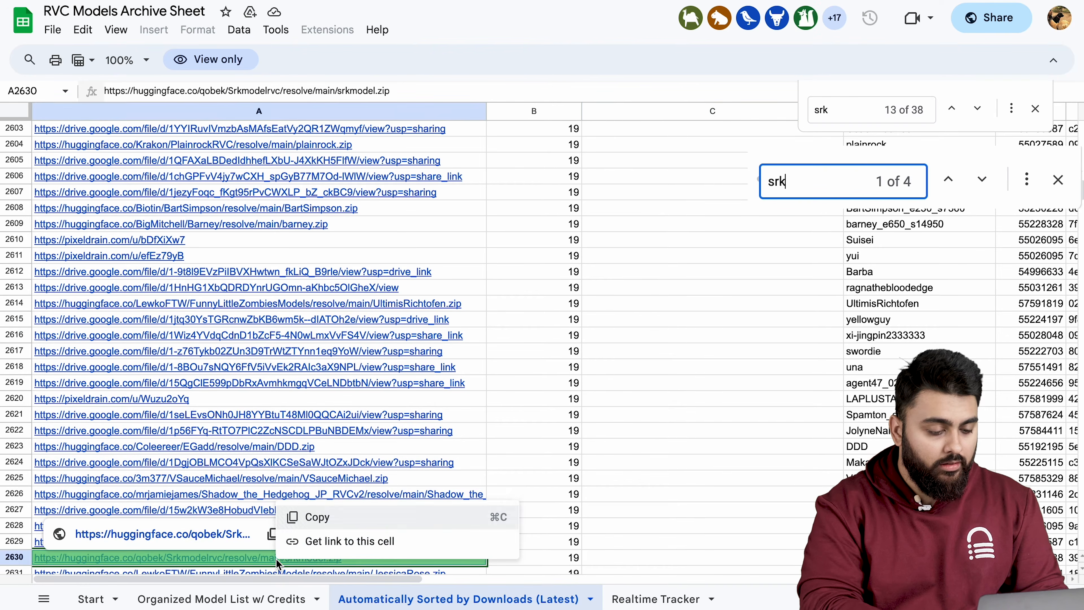
left_click(312, 519)
left_click(263, 460)
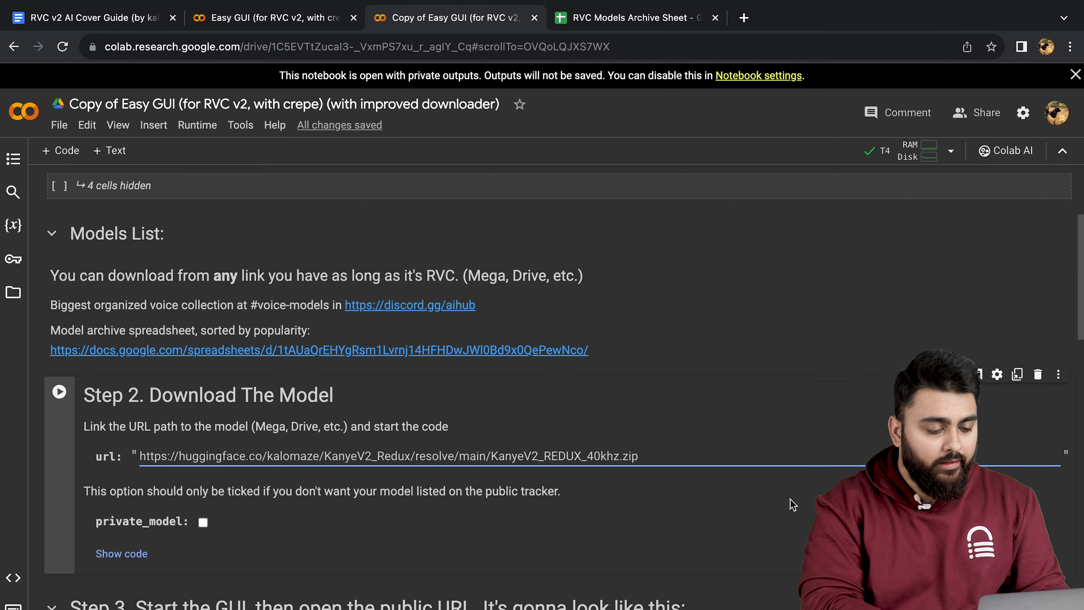
key("ctrl+a")
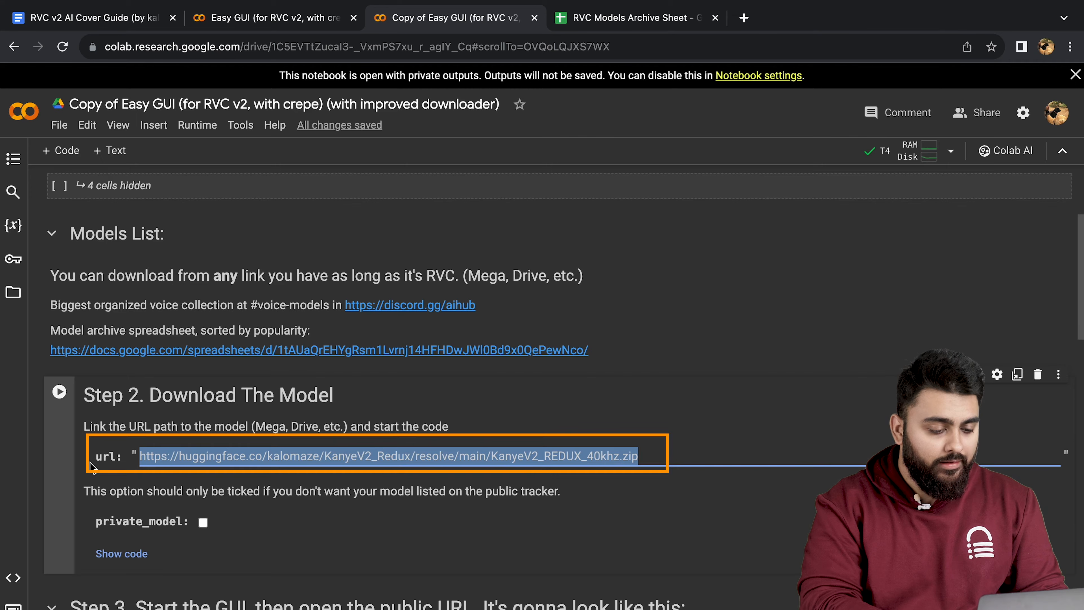
key("ctrl+v")
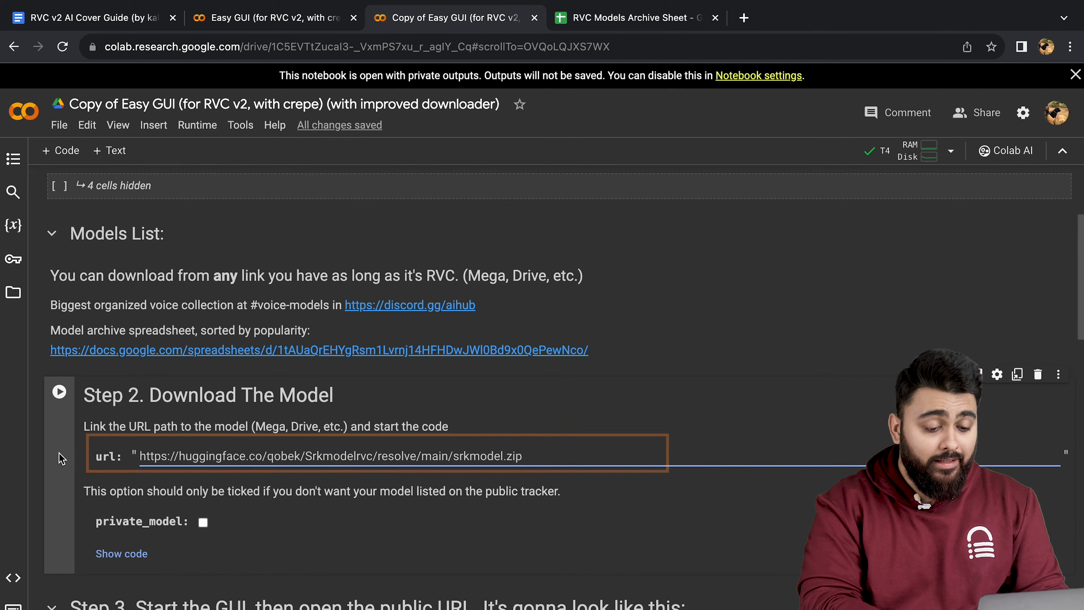
left_click(59, 393)
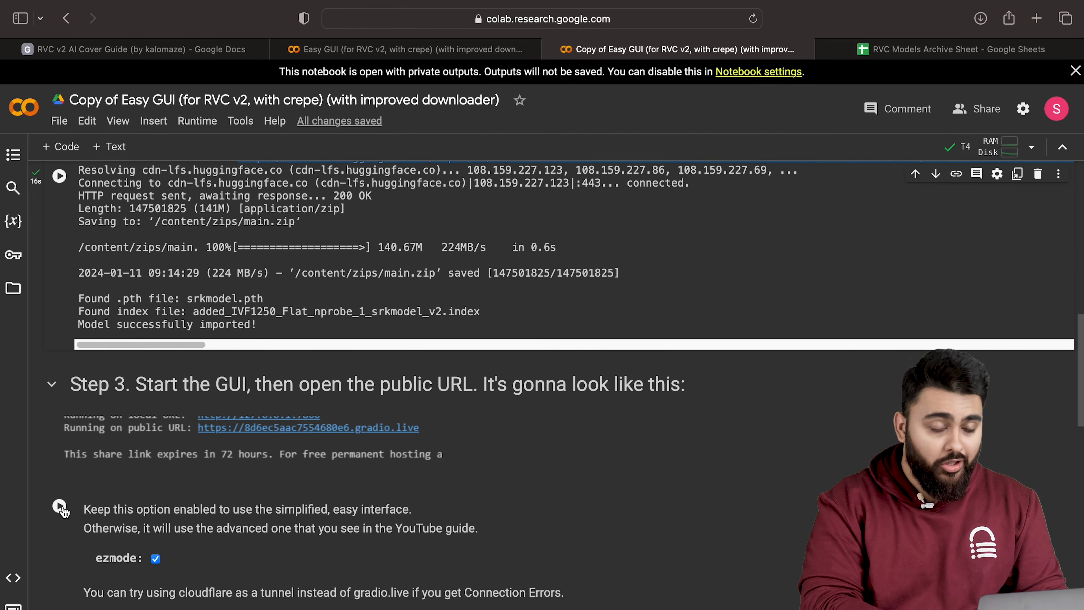
- Run the Step 3 GUI cell with ezmode enabled and the gradio tunnel, and open its public URL
scroll(62, 508, "down", 1)
left_click(67, 496)
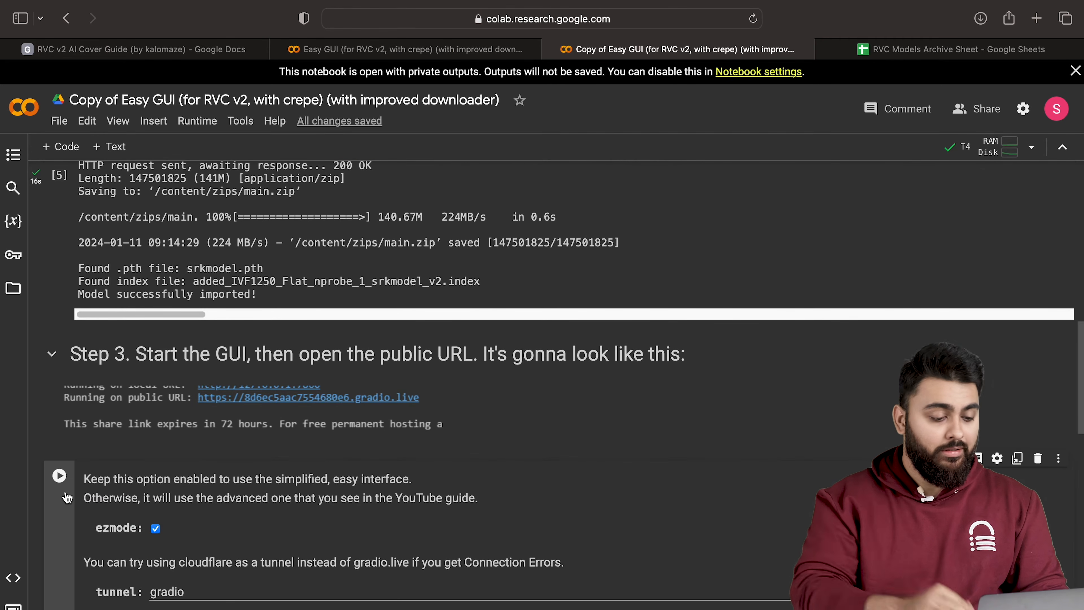
left_click(60, 475)
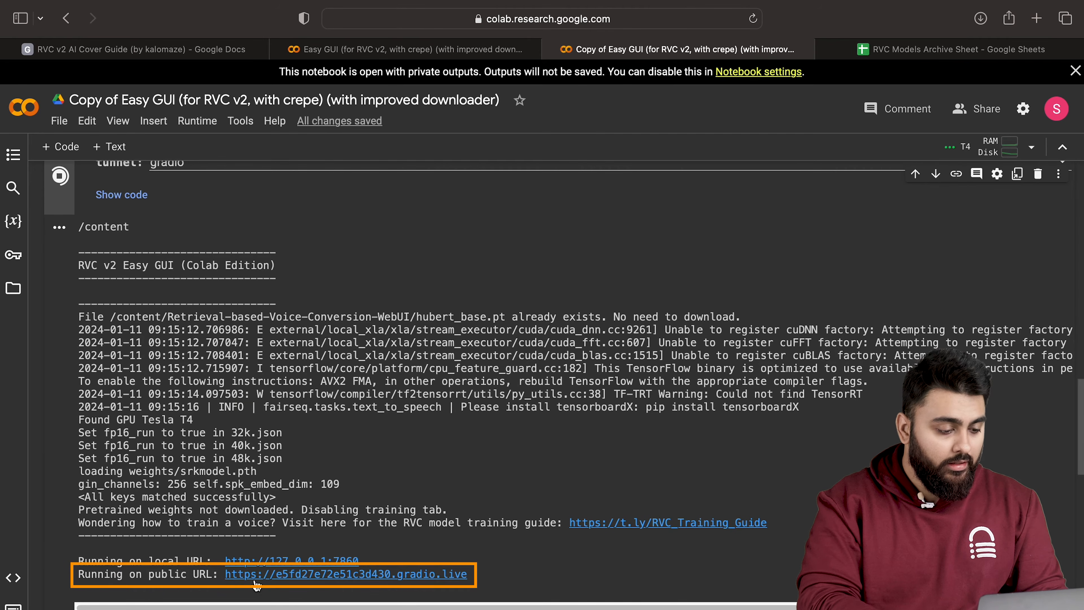
left_click(256, 574)
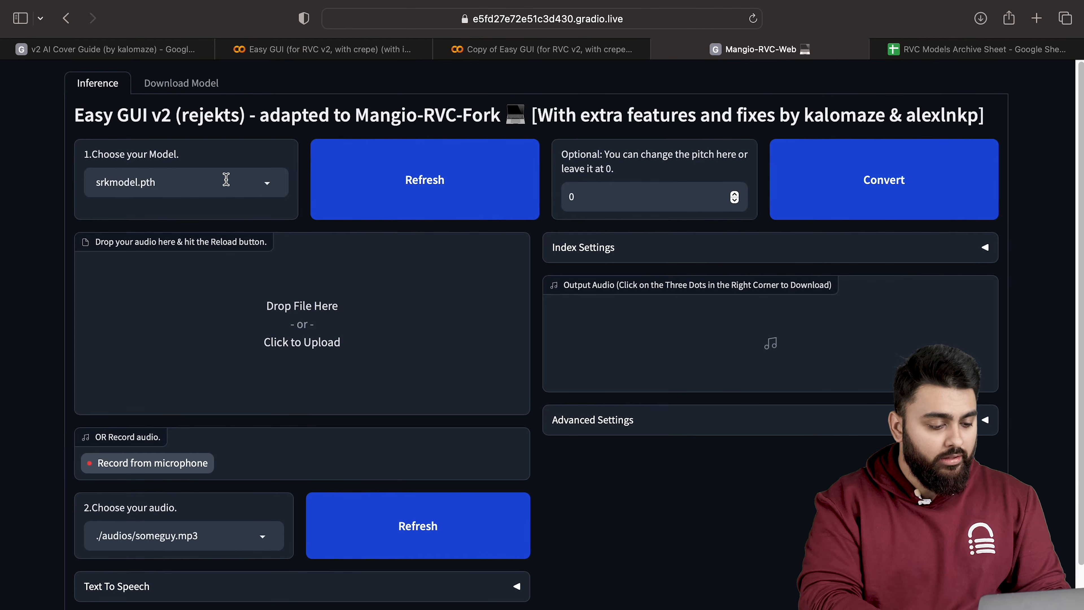
- Return to the RVC Models Archive Sheet and copy the link to pizzaheadv2.zip in row 2673
key("ctrl+Tab")
scroll(298, 378, "down", 3)
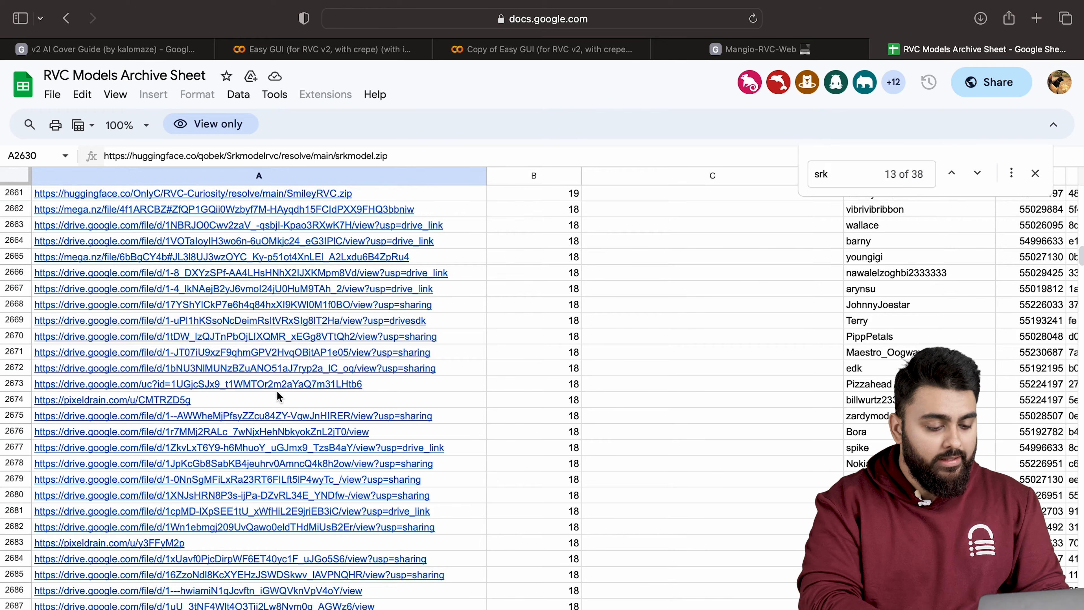
mouse_move(277, 384)
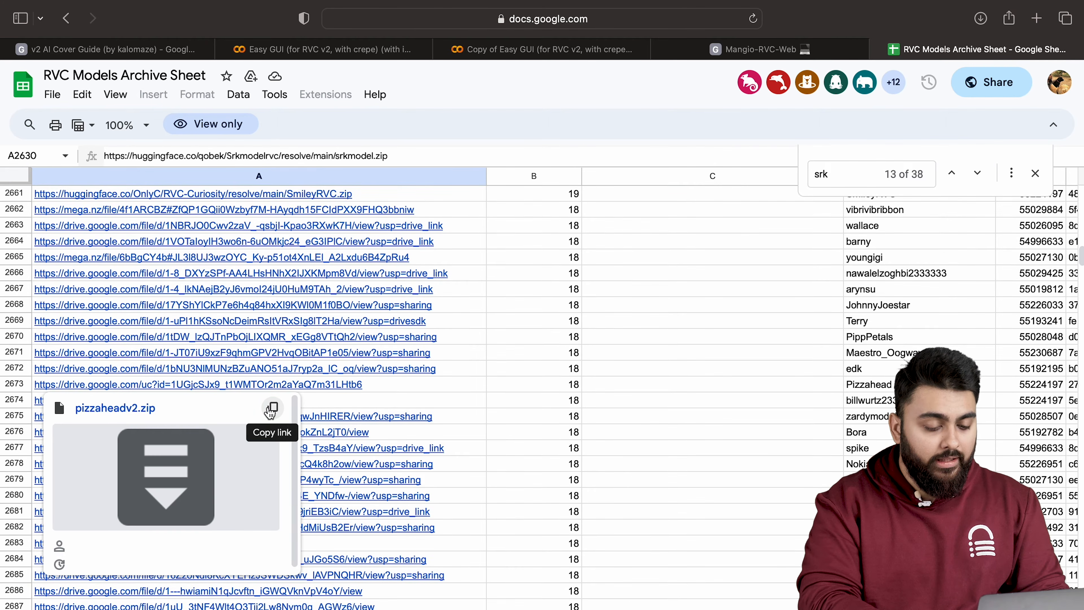
left_click(271, 408)
- Download an additional voice model in the Mangio-RVC web interface from the copied Drive link, naming it Akshay
key("ctrl+shift+Tab")
left_click(201, 85)
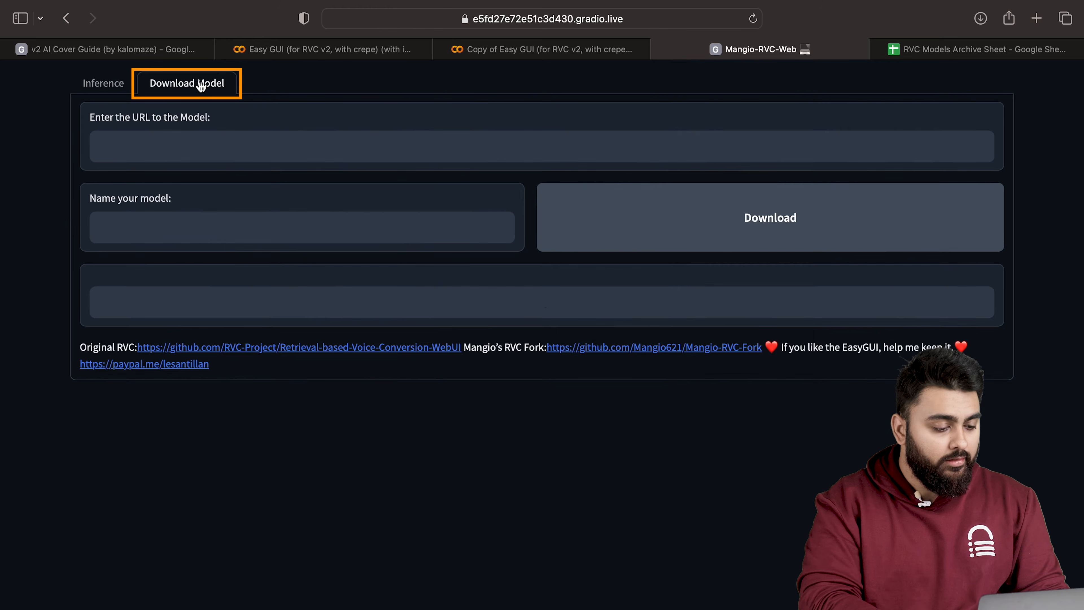
right_click(299, 150)
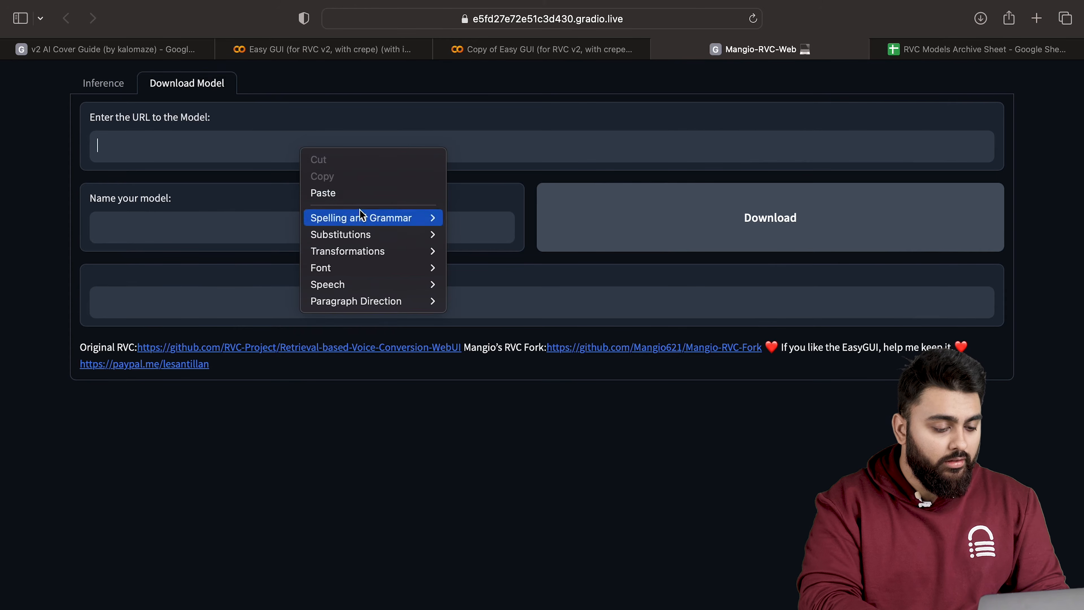
left_click(356, 193)
key("Tab")
type("Akshay")
left_click(690, 232)
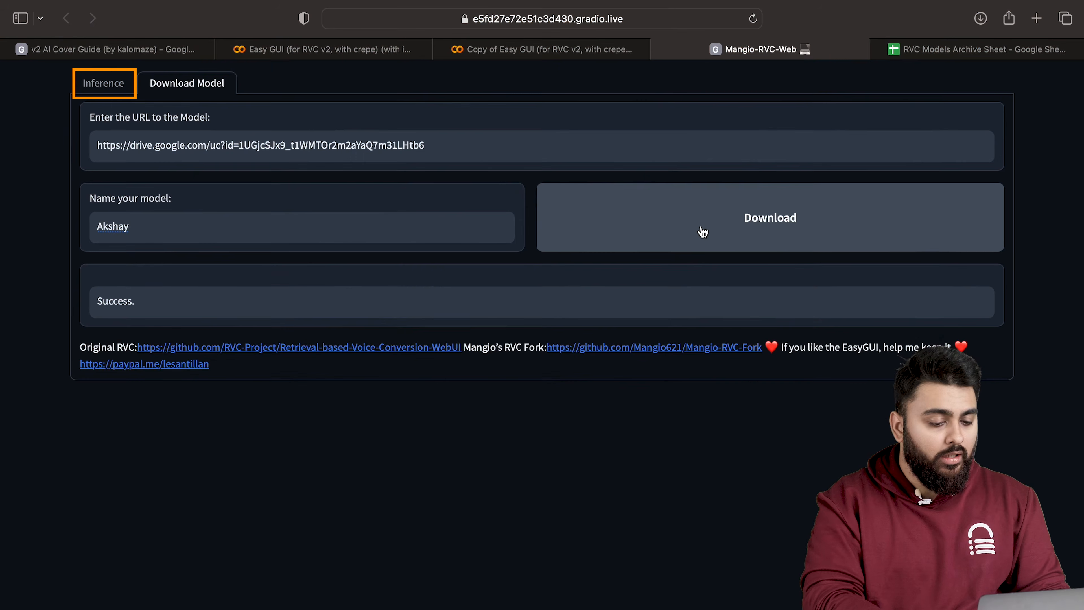
- Choose srkmodel.pth as the voice model for inference
left_click(103, 82)
left_click(175, 179)
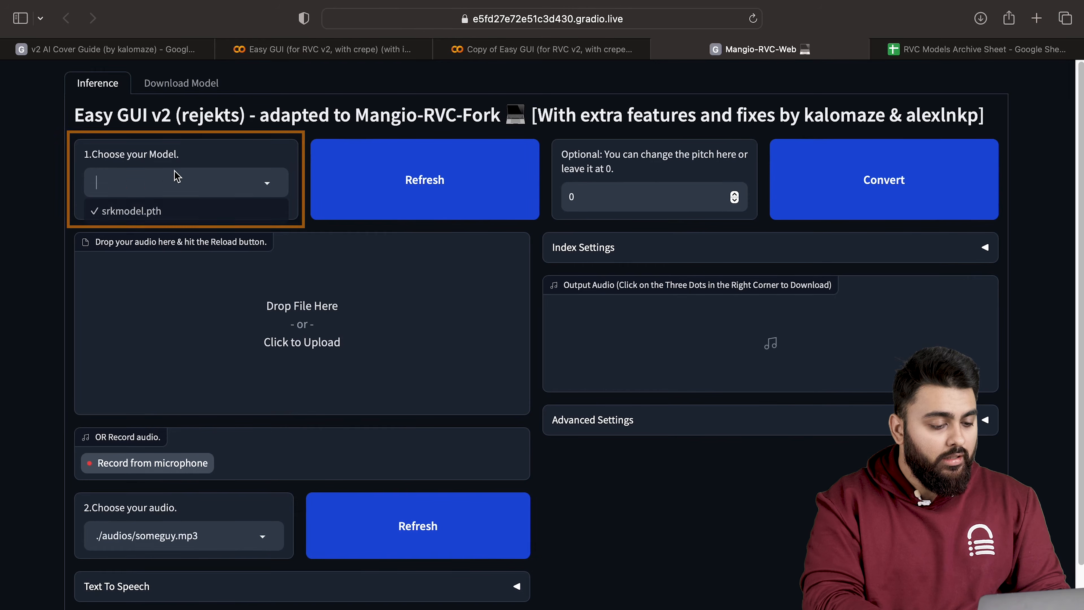
left_click(175, 209)
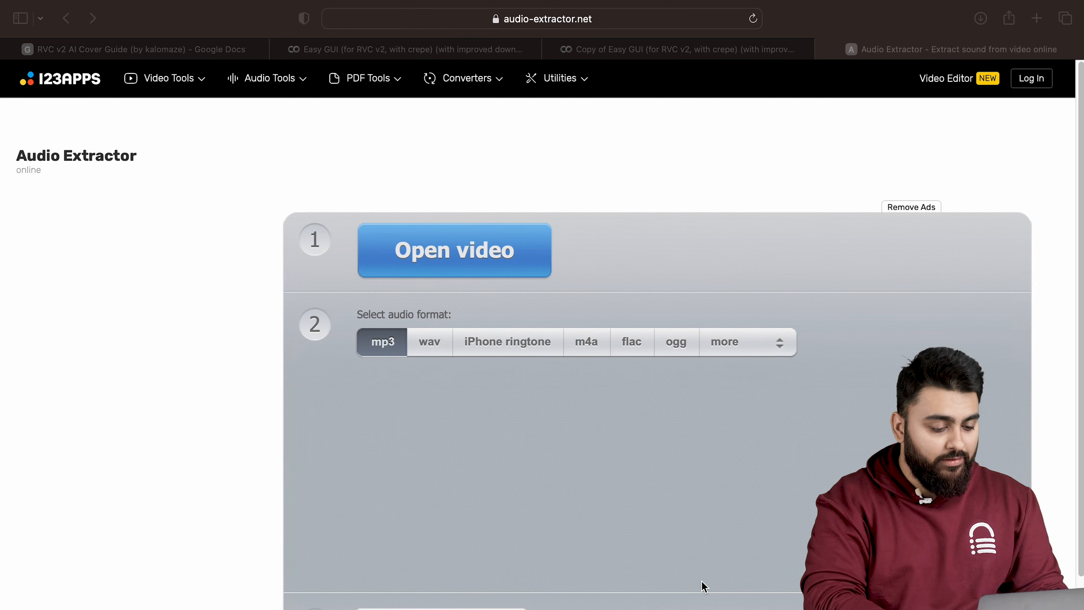
- Extract the audio of Rohan.mp4 in WAV format with the online Audio Extractor and download the result
left_click(484, 258)
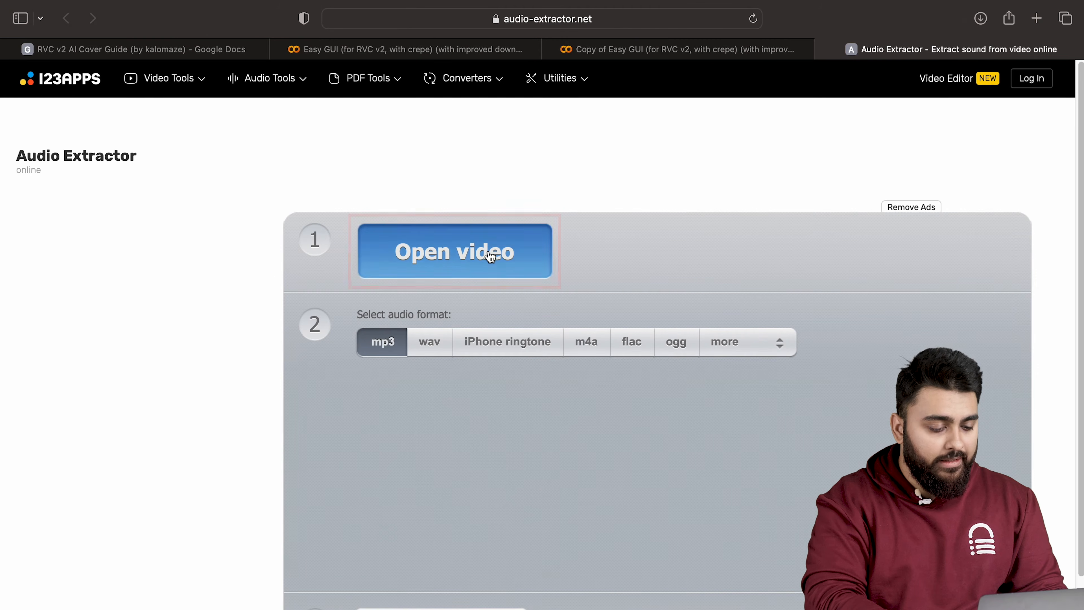
left_click(393, 268)
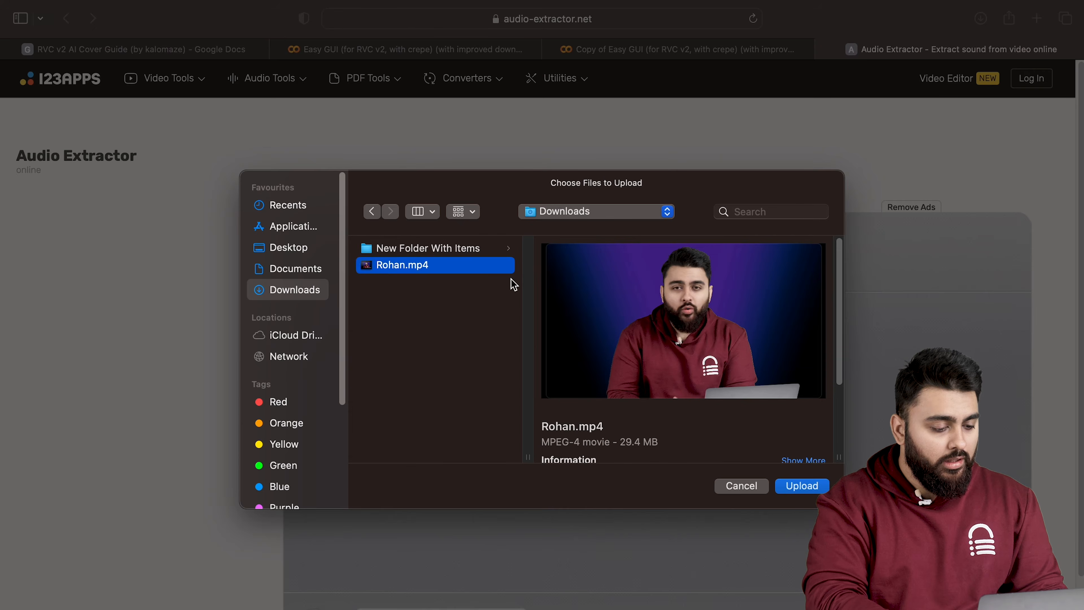
left_click(802, 486)
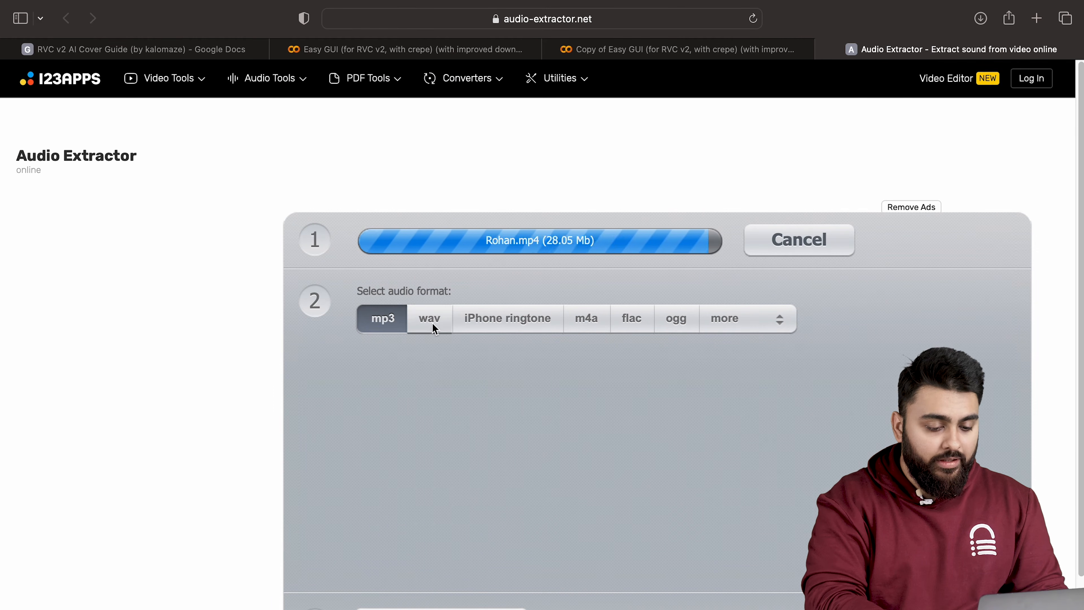
left_click(431, 348)
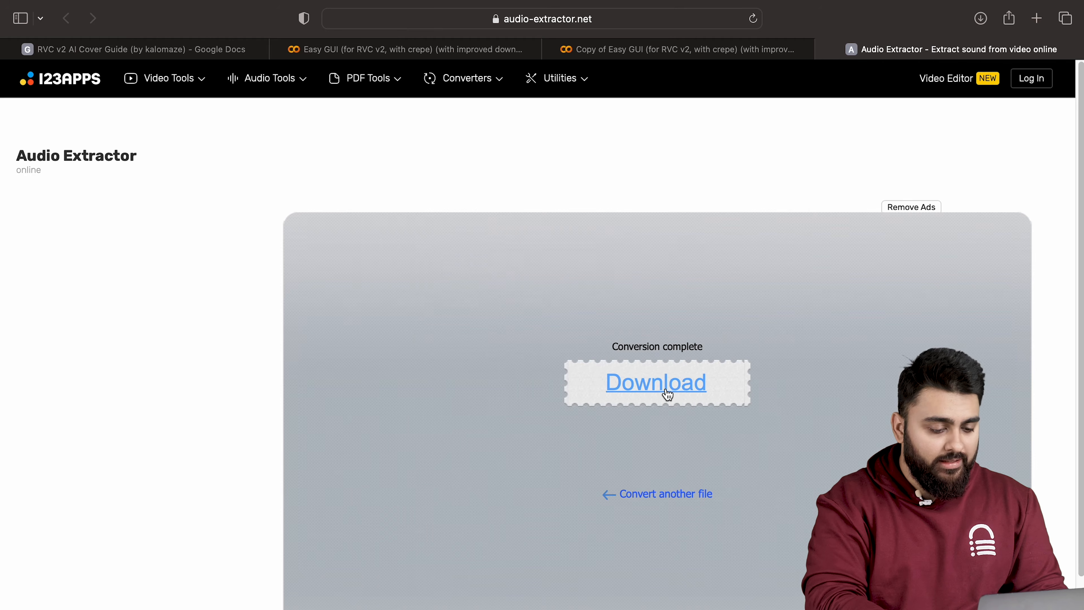
left_click(667, 394)
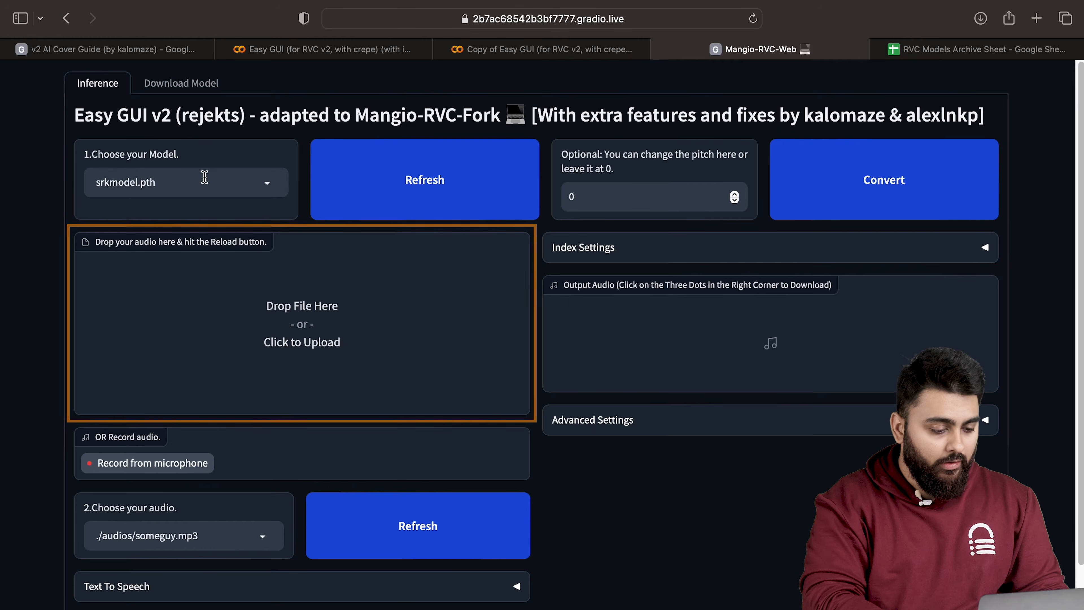
- Convert the uploaded Rohan (audio-extractor.net).wav with srkmodel.pth at pitch 0 and download the output audio
left_click(285, 337)
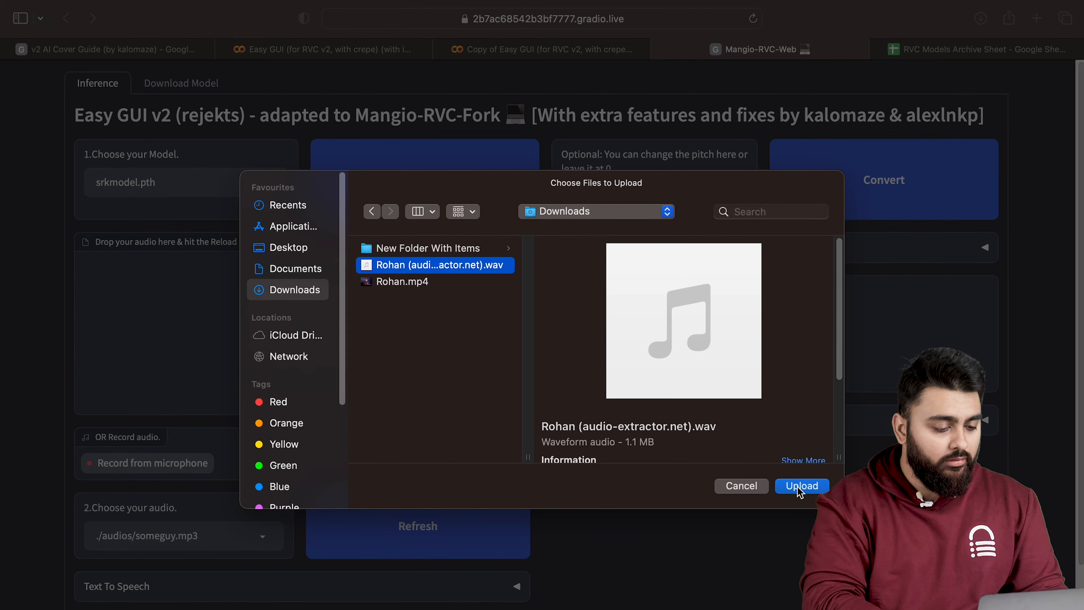
left_click(800, 485)
left_click(865, 198)
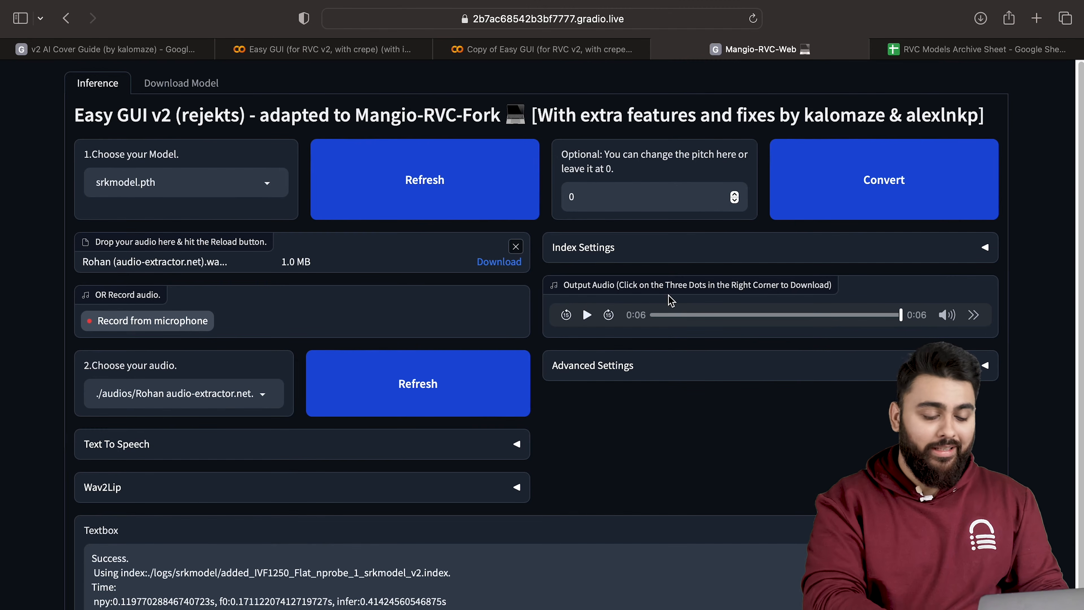
right_click(673, 304)
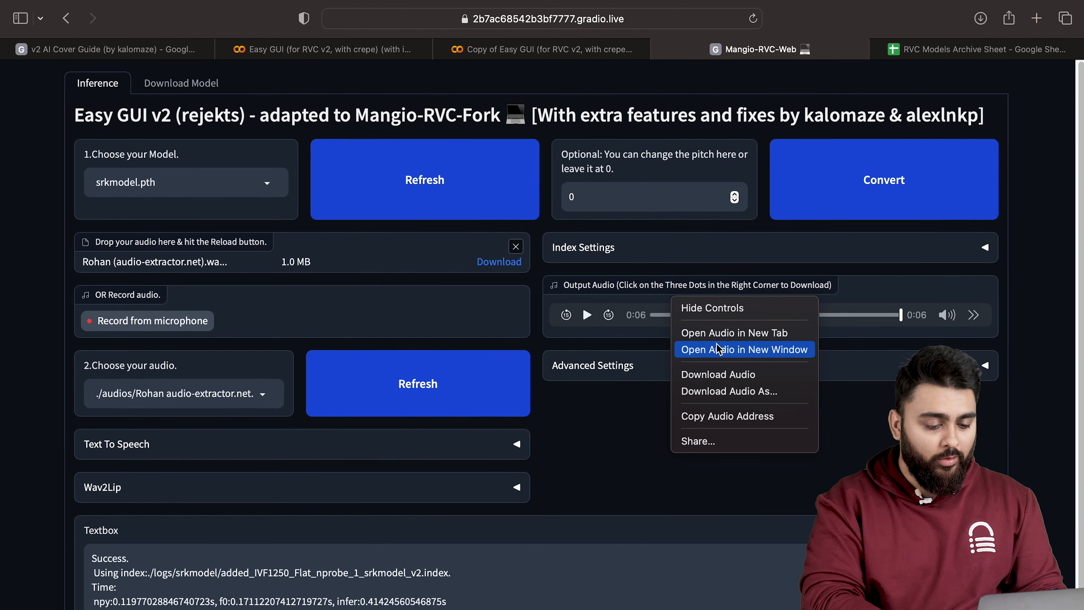
left_click(722, 391)
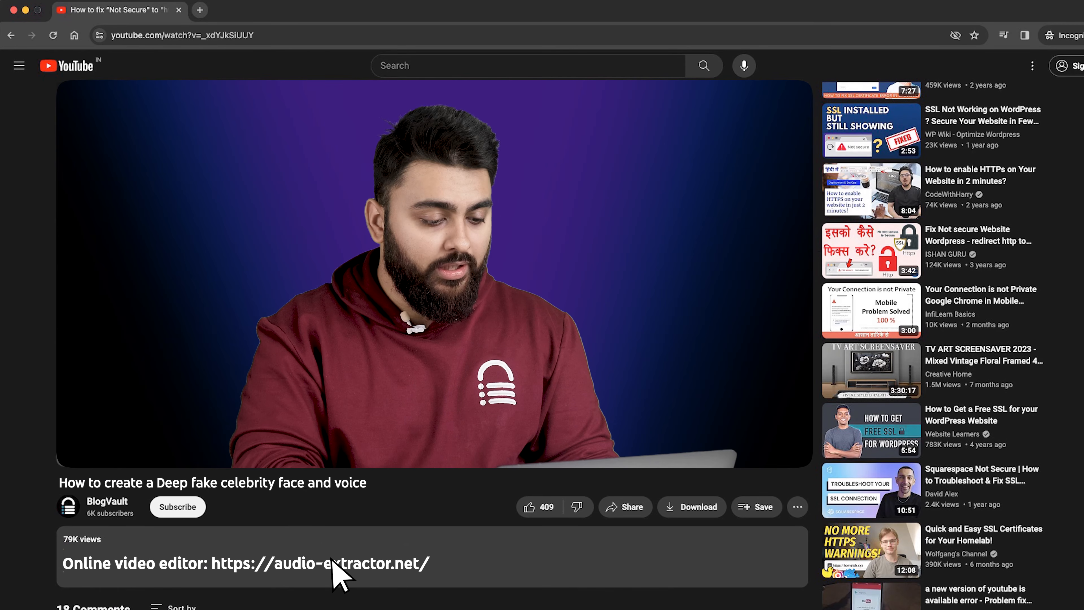
- Open the online video editor linked in the YouTube video description and create a new project
left_click(333, 560)
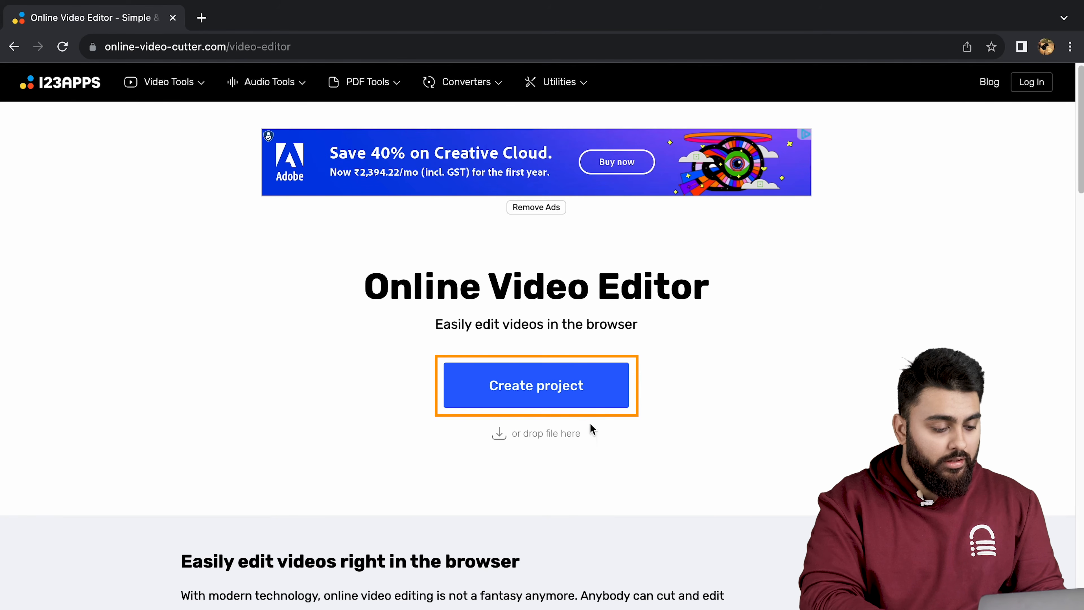
left_click(590, 401)
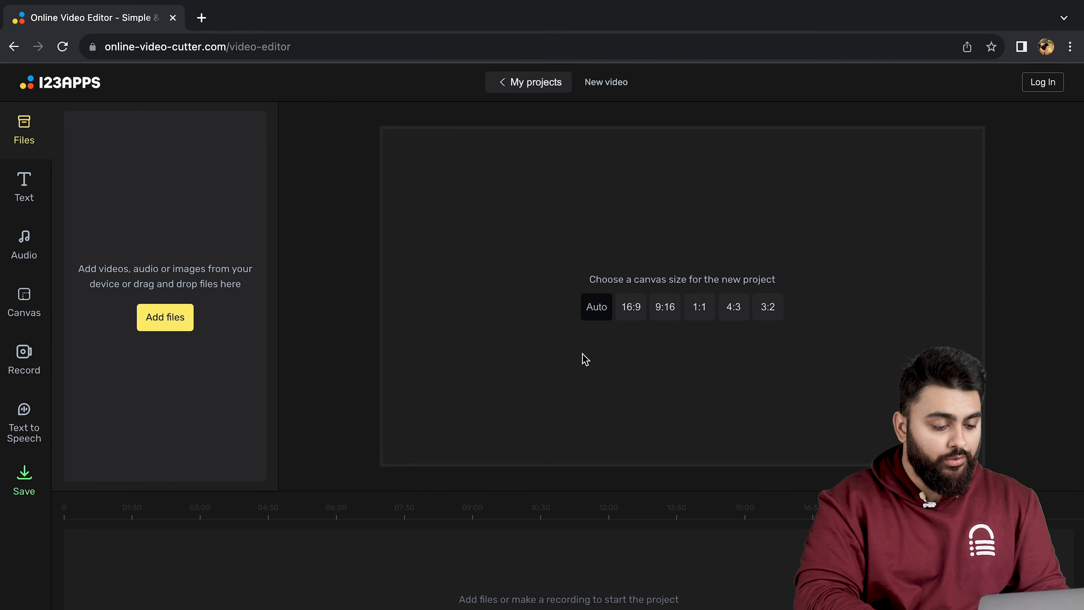
- Add SRK x Blogvault.mp4 from the Downloads folder to the new video project
left_click(171, 320)
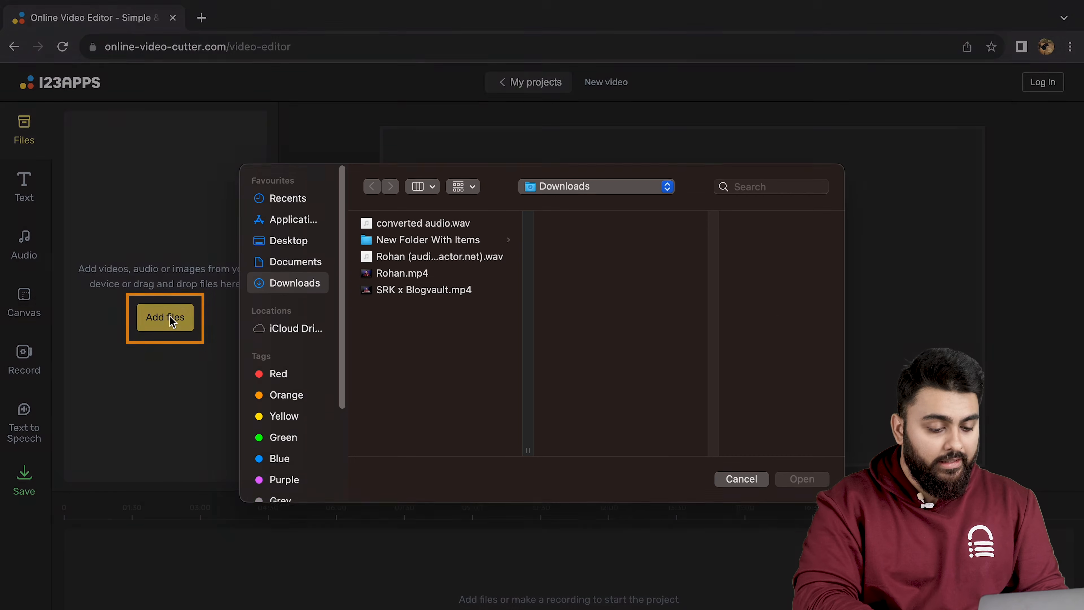
left_click(431, 299)
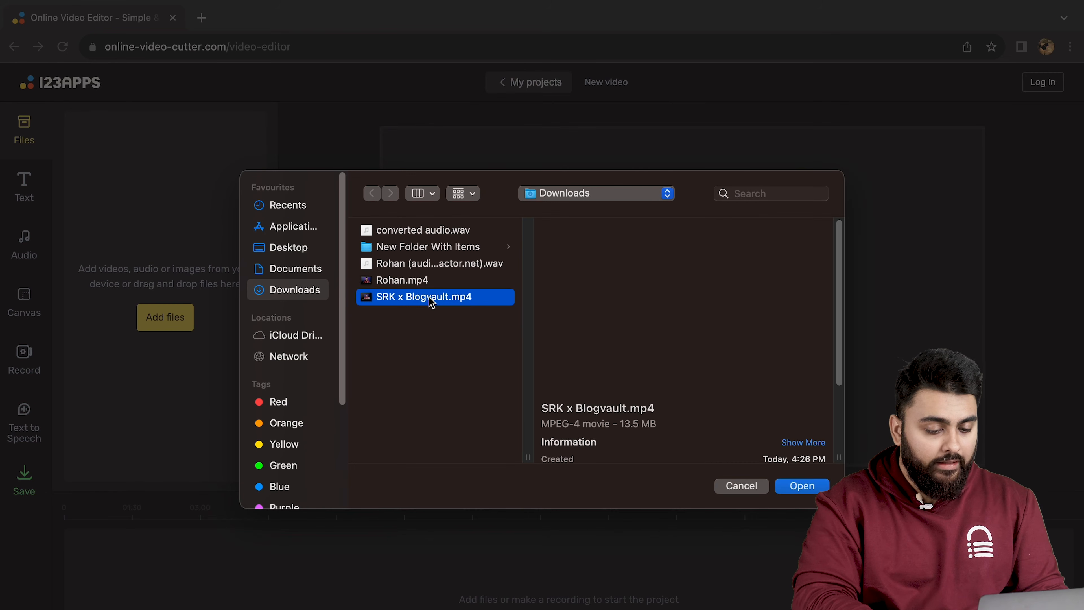
left_click(798, 487)
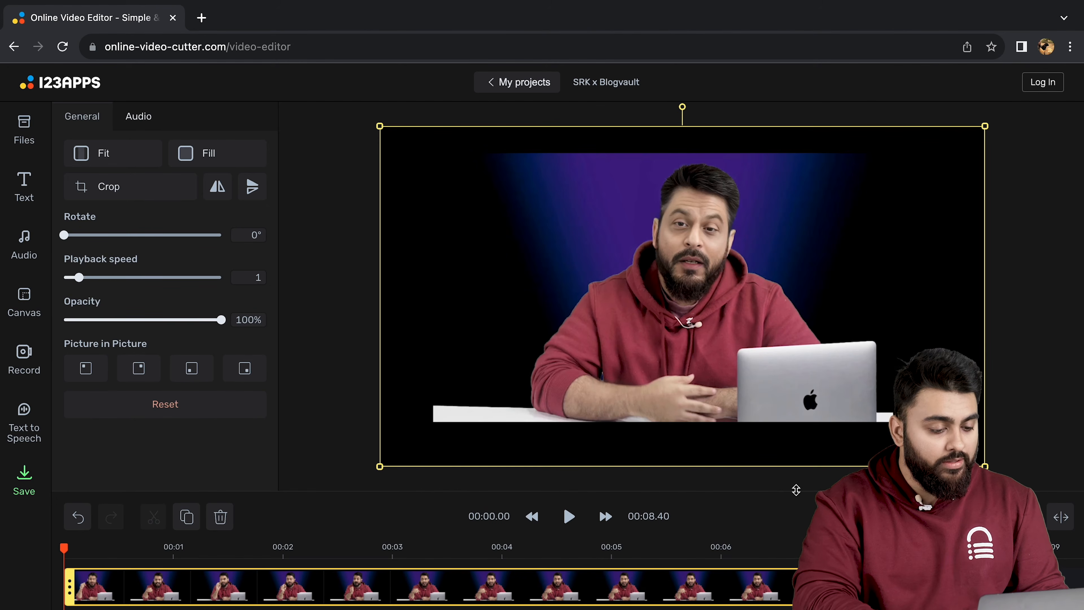
- Trim the end of the SRK x Blogvault clip so that it lasts 6.26 seconds
left_click_drag(64, 548, 100, 549)
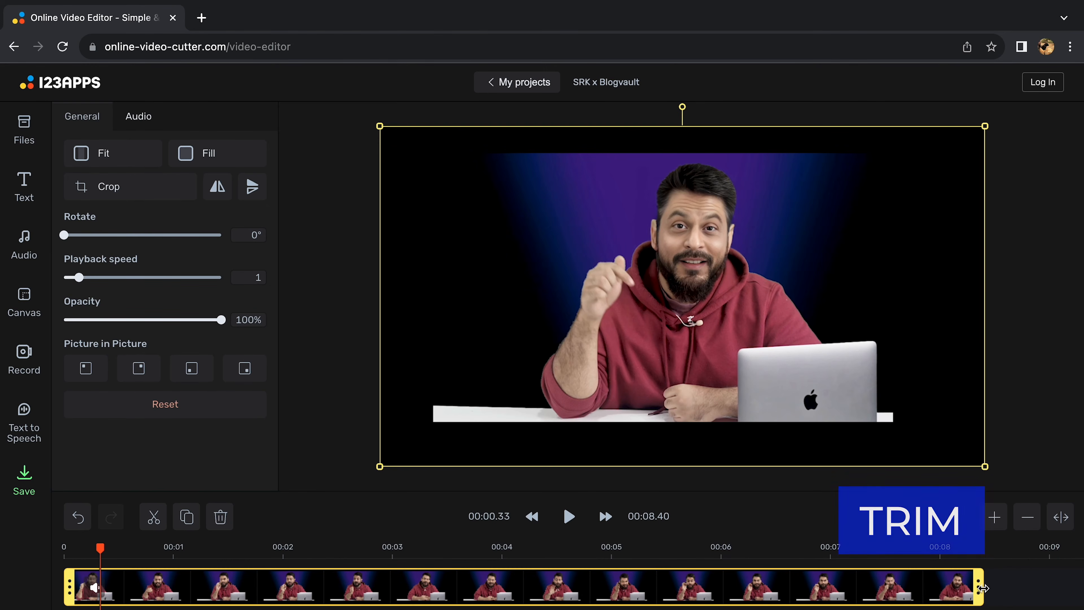
left_click_drag(981, 589, 780, 596)
left_click_drag(947, 590, 748, 588)
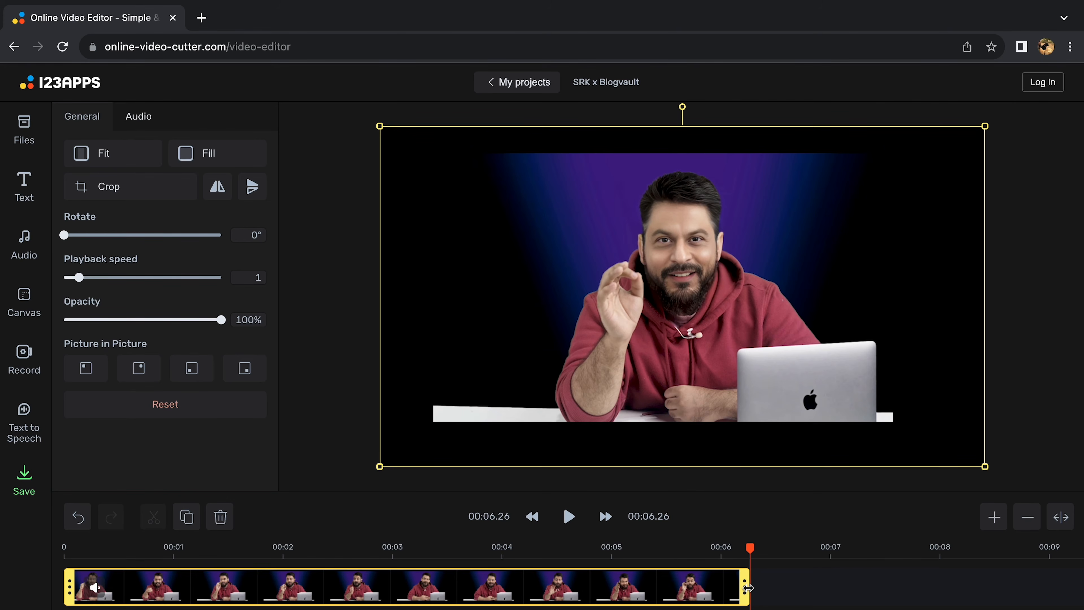
- Try splitting the video clip at 2.56 seconds and undo the split
left_click_drag(750, 548, 346, 565)
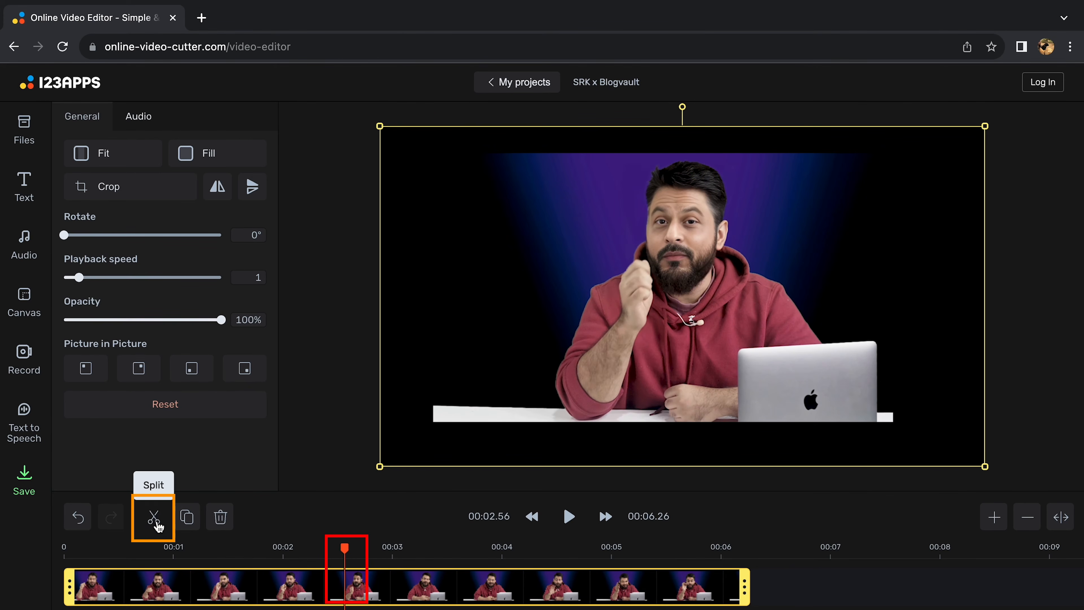
left_click(153, 517)
left_click(81, 519)
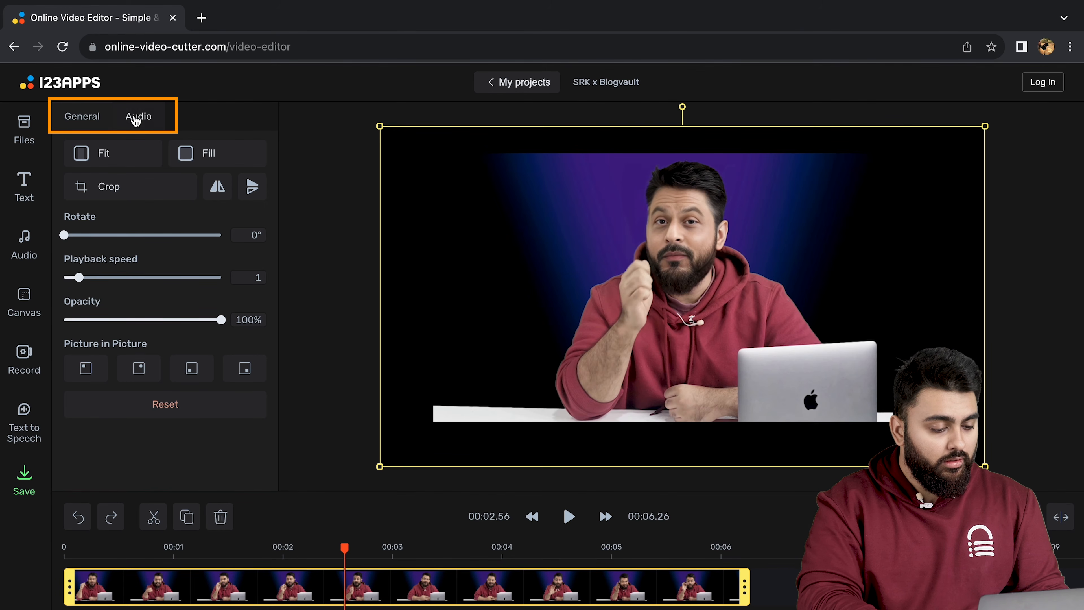
- Mute the video clip by setting its volume to 0% and play it briefly to check
left_click(136, 120)
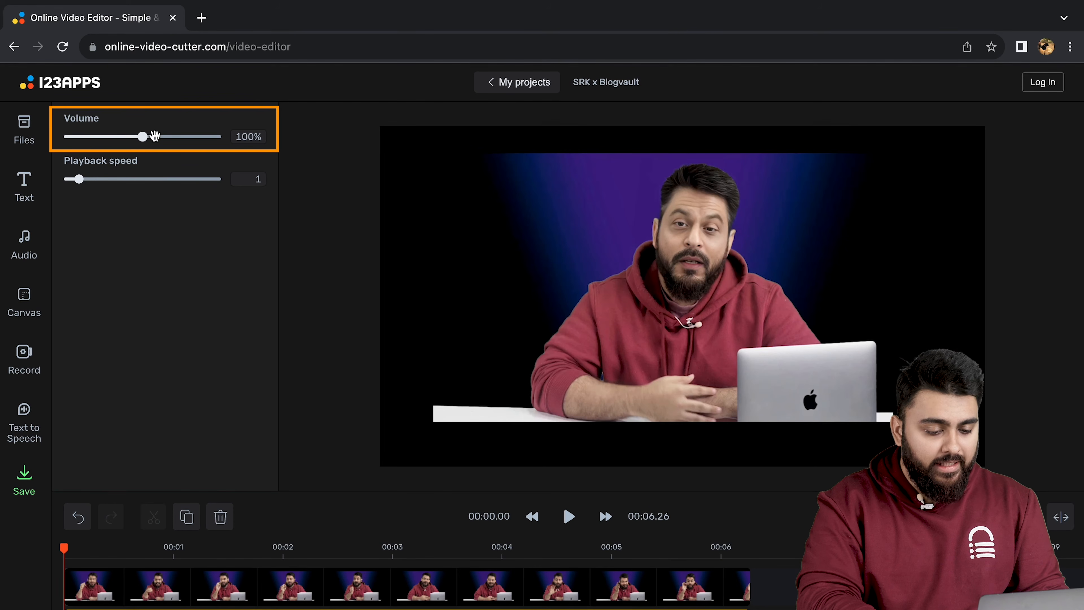
left_click_drag(140, 138, 62, 138)
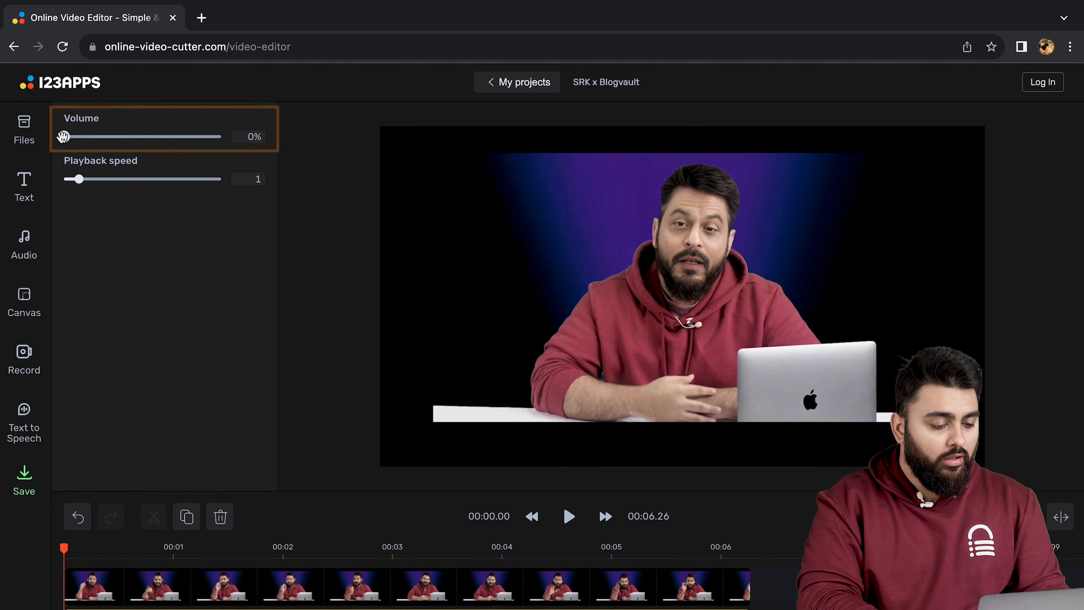
left_click(568, 517)
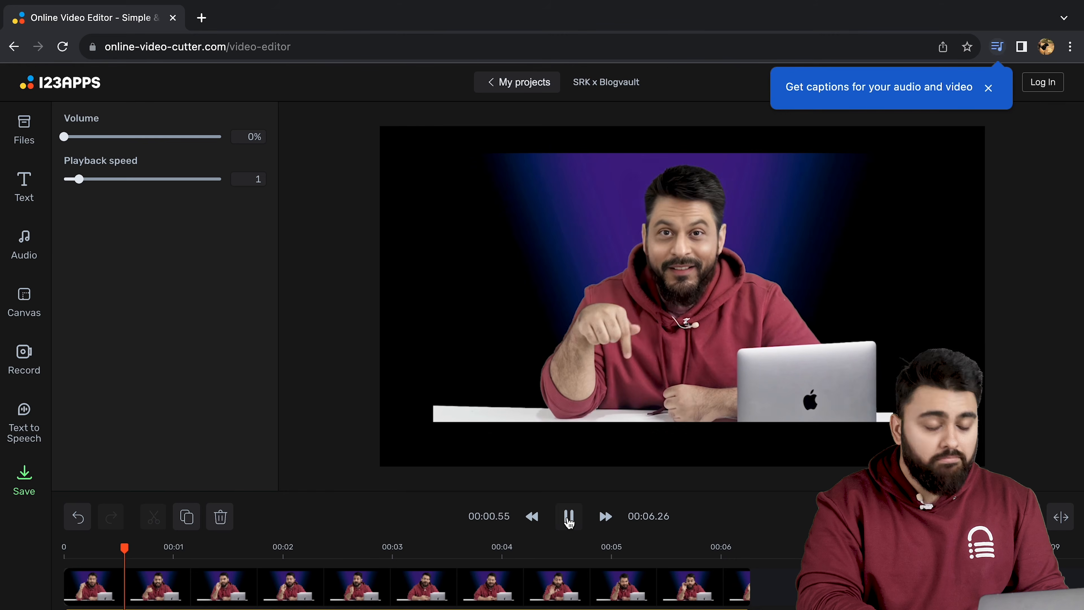
left_click(568, 517)
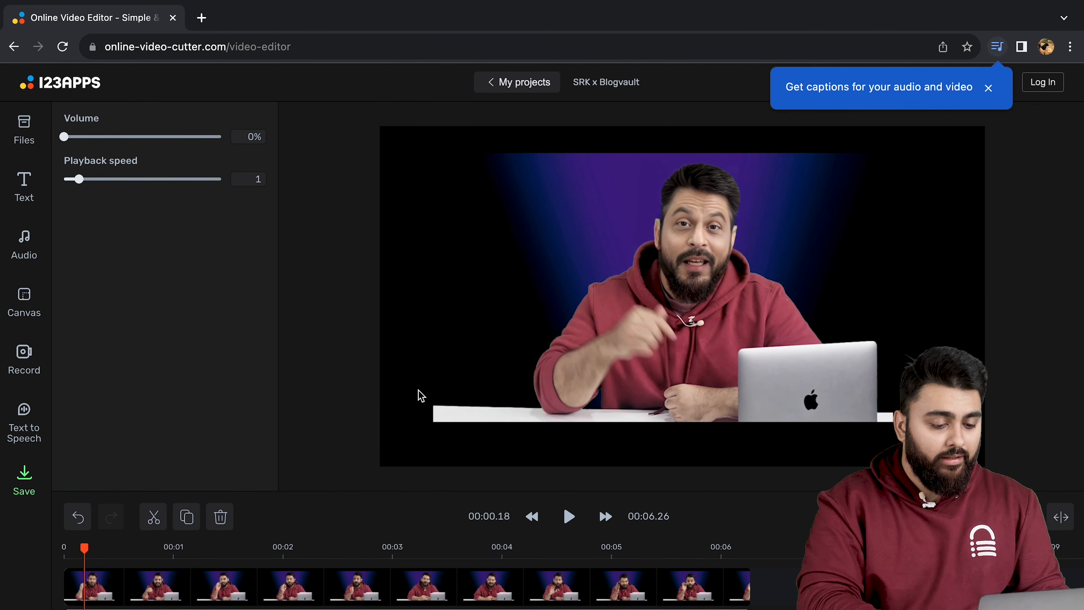
- Add converted audio.wav from the Downloads folder beneath the muted video and move the playhead to 5.93 seconds
left_click(38, 135)
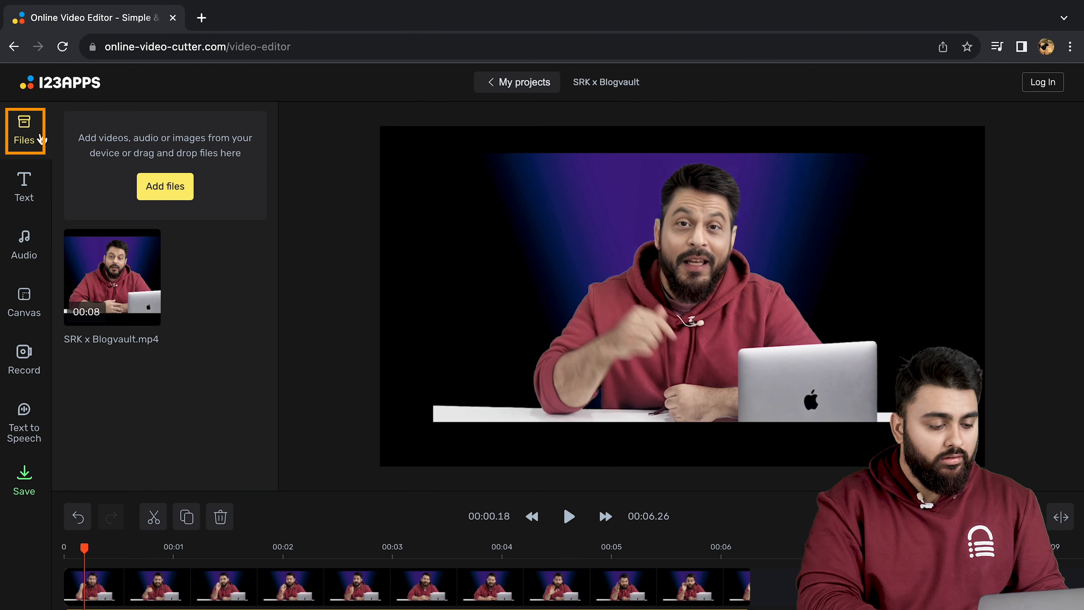
left_click(165, 188)
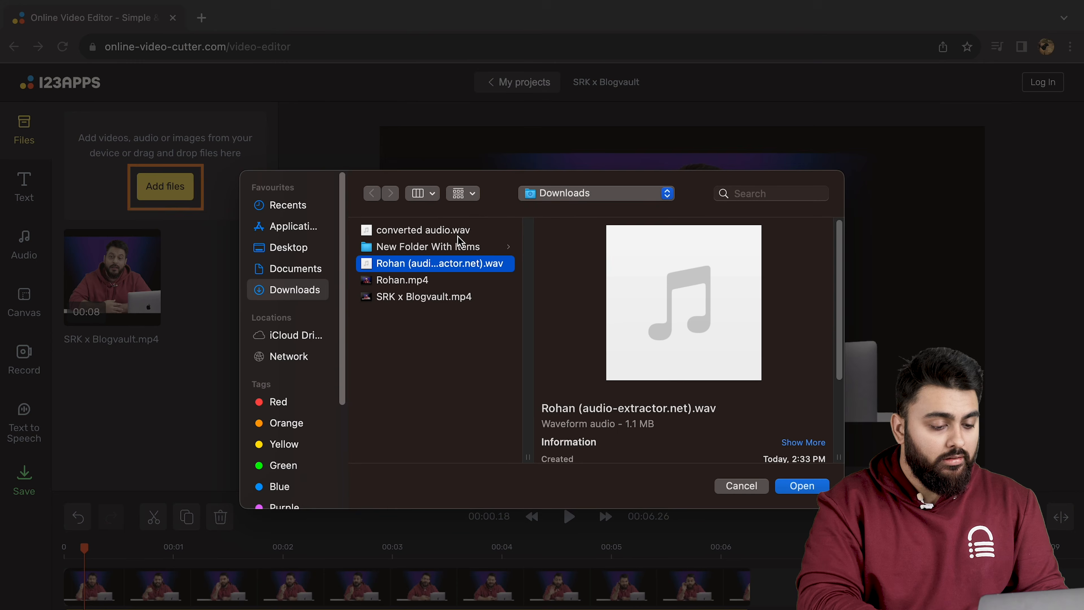
left_click(460, 233)
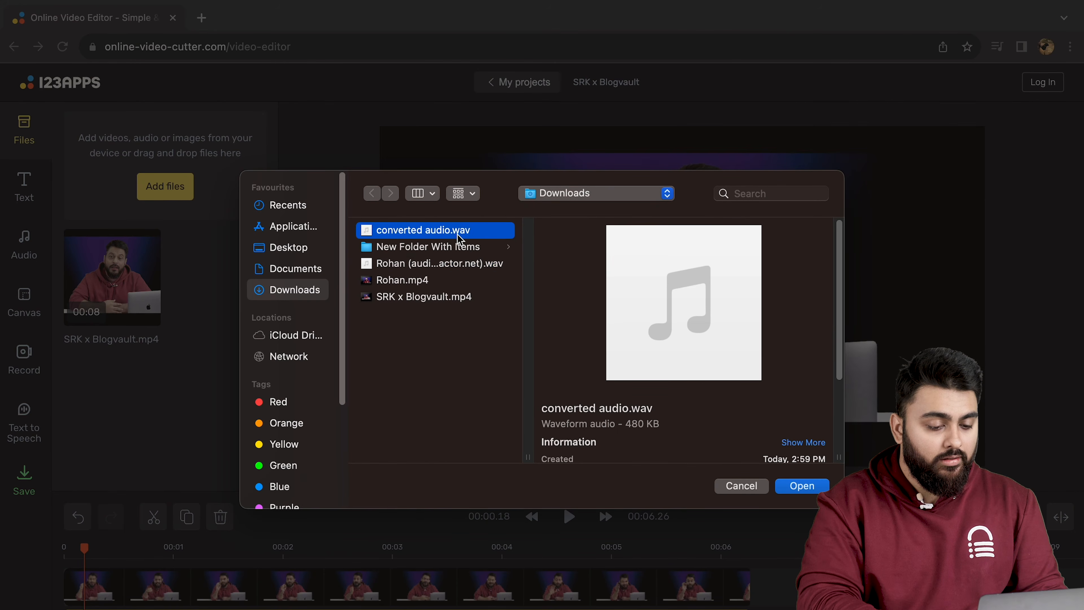
left_click(802, 485)
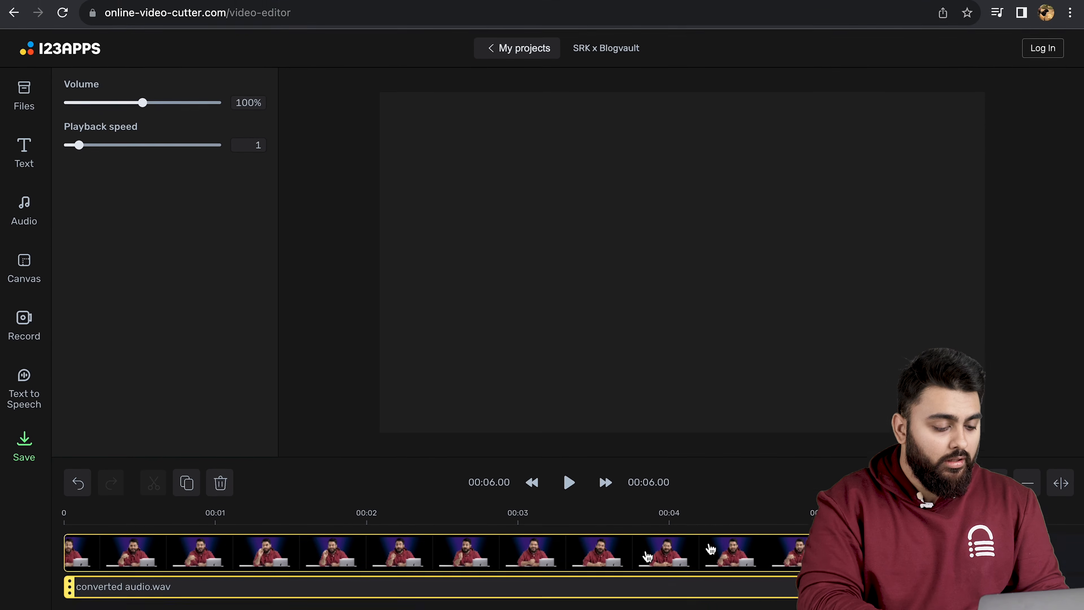
mouse_move(972, 480)
left_mouse_down()
mouse_move(611, 512)
mouse_move(67, 485)
mouse_move(961, 487)
left_mouse_up()
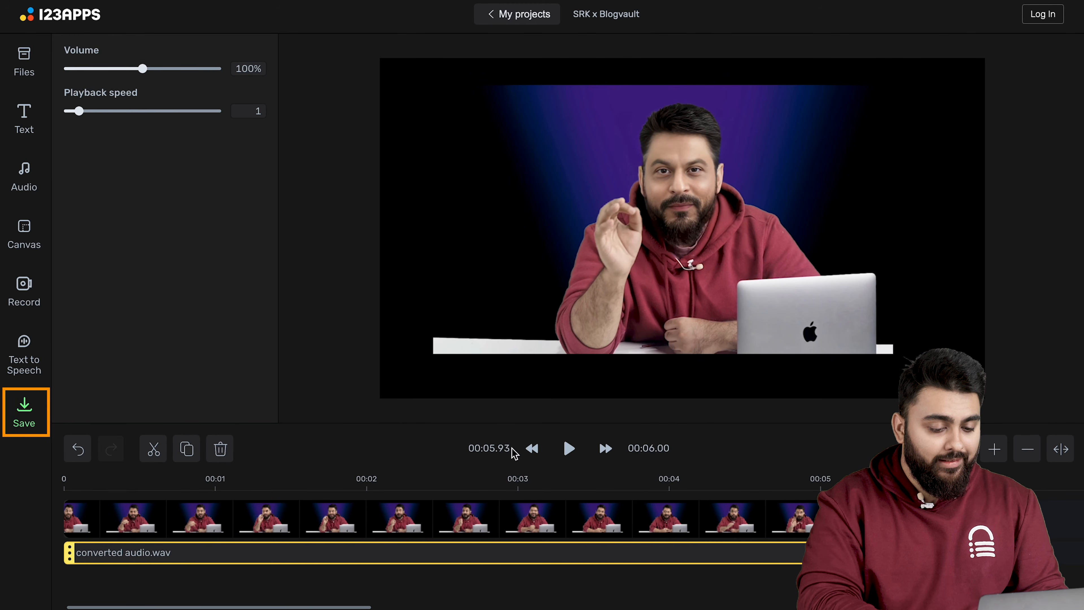
- Export the combined video as MP4 at 720p and save the processed file to the computer
left_click(15, 410)
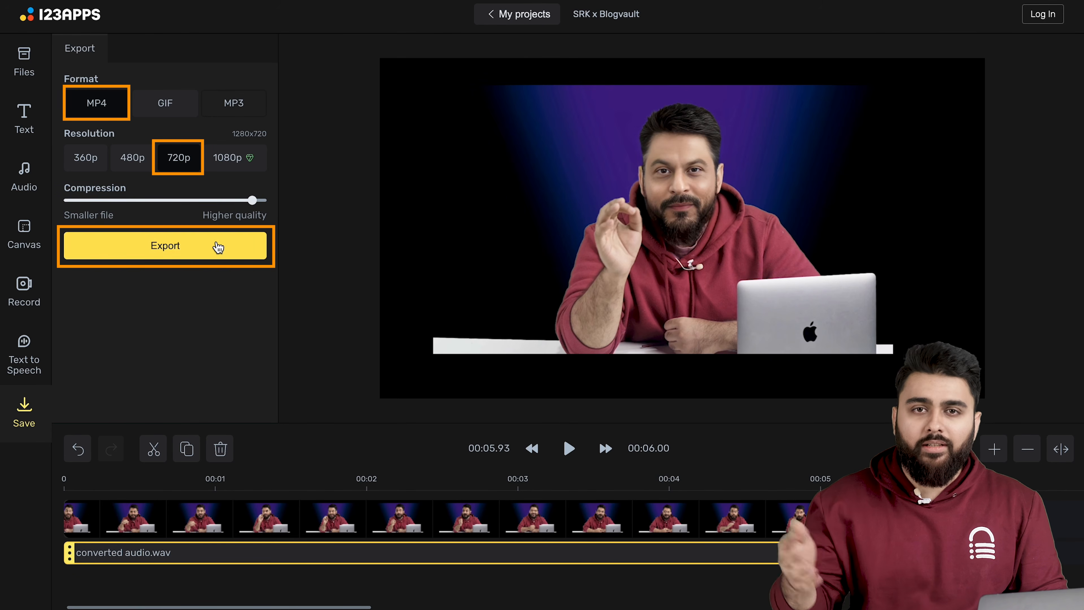
left_click(218, 246)
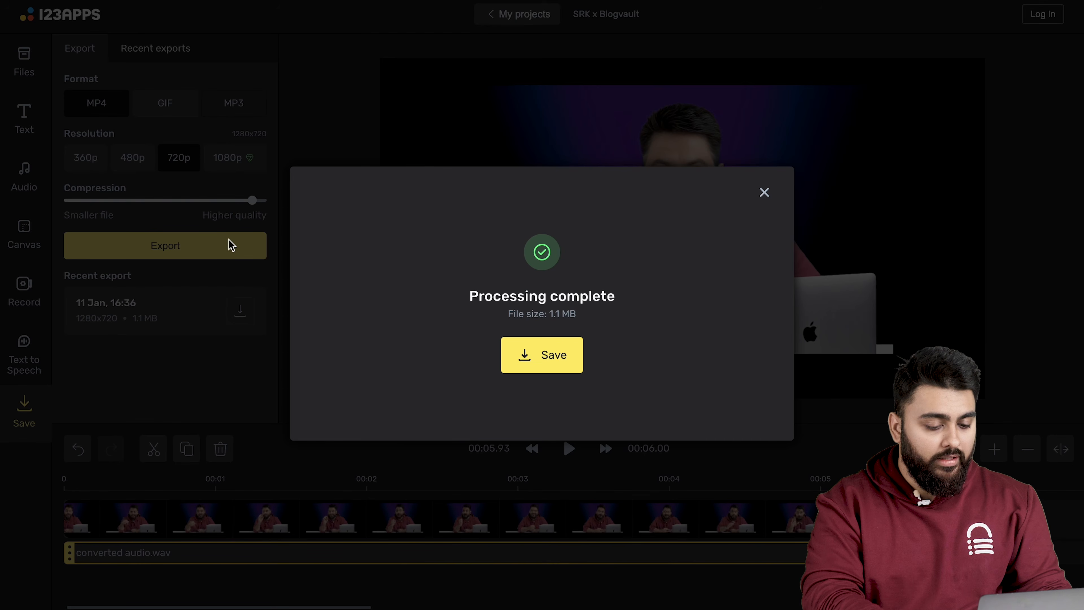
left_click(512, 354)
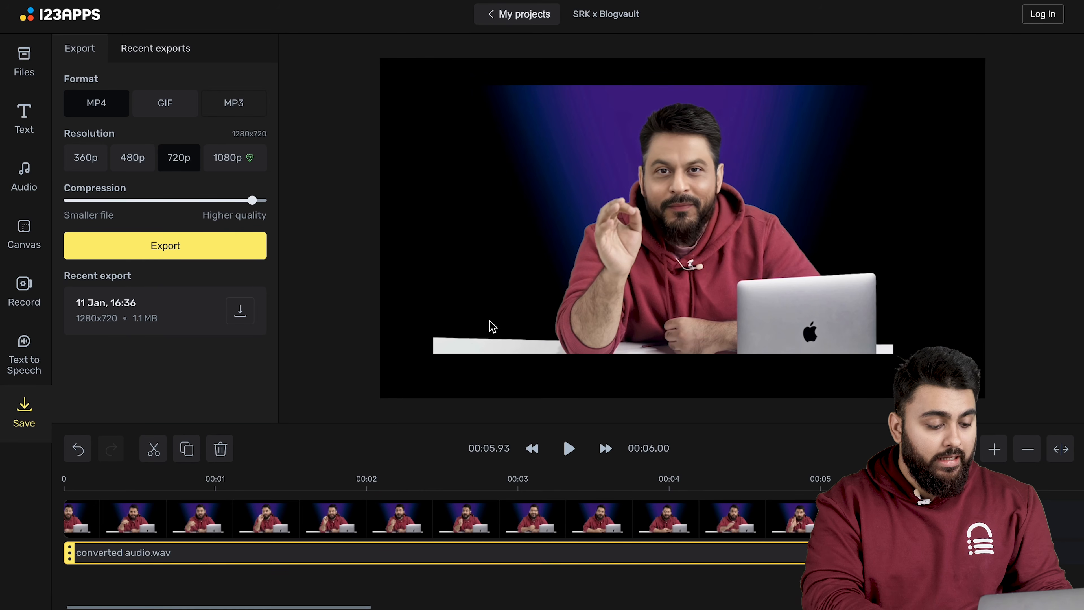
- Set the export resolution to 1080p
left_click(224, 154)
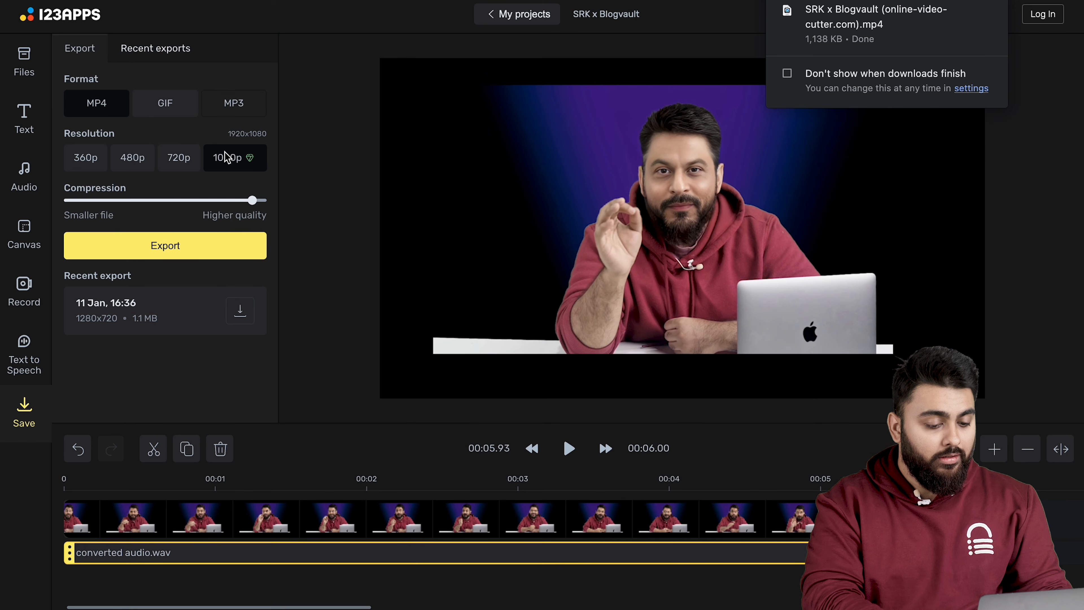